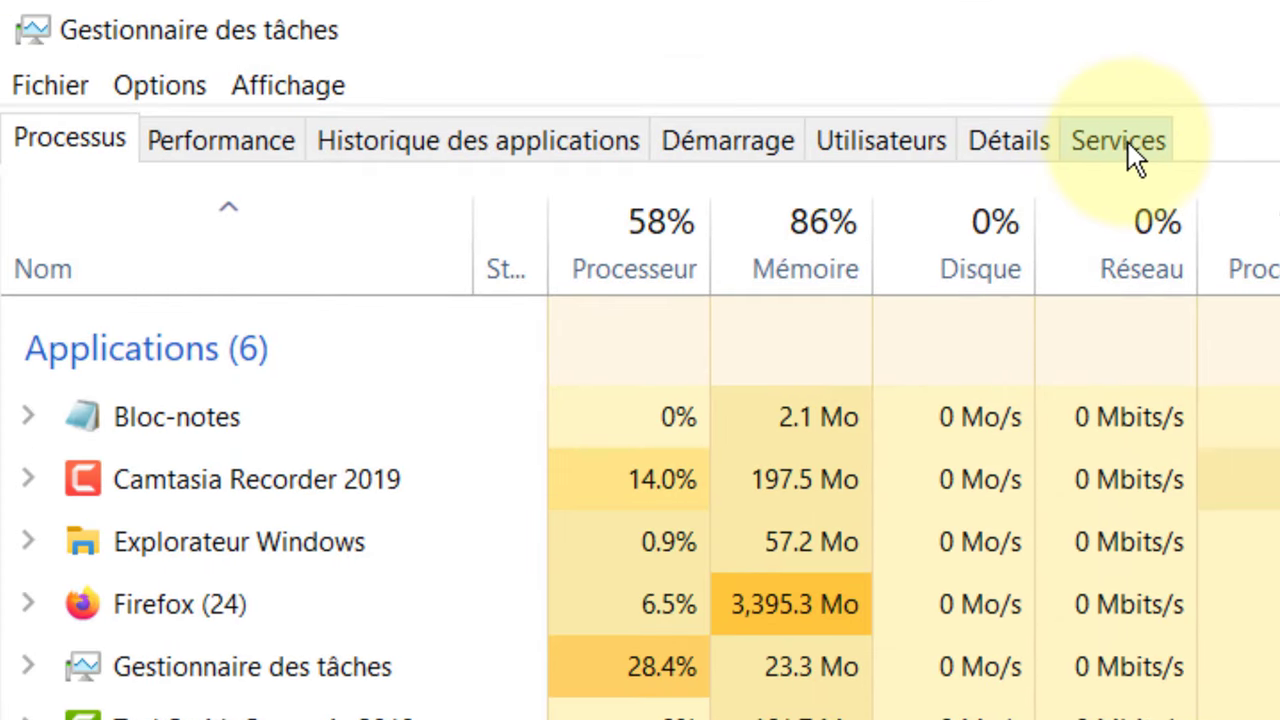
Restart the WSearch (Windows Search) service from the Task Manager's list of services, and close the Task Manager.
left_click(1140, 142)
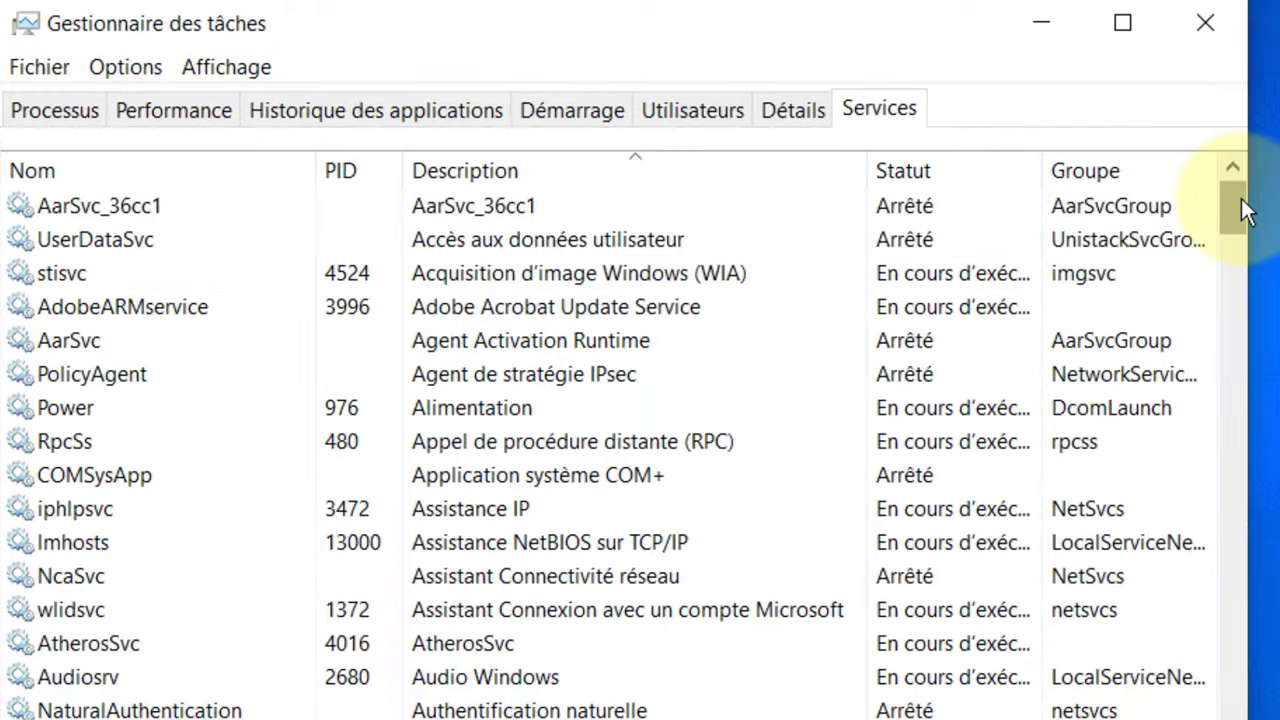
left_click_drag(1240, 205, 1226, 678)
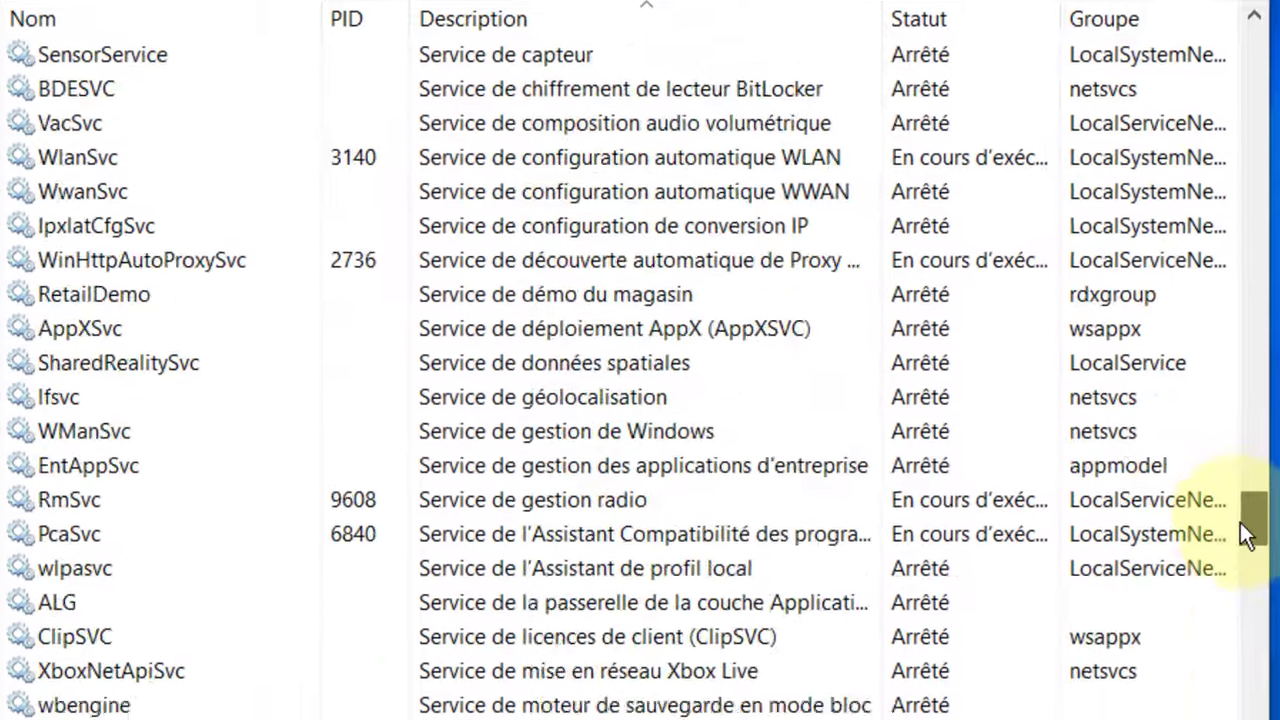
left_click_drag(1240, 522, 1251, 719)
left_click_drag(1268, 635, 1268, 635)
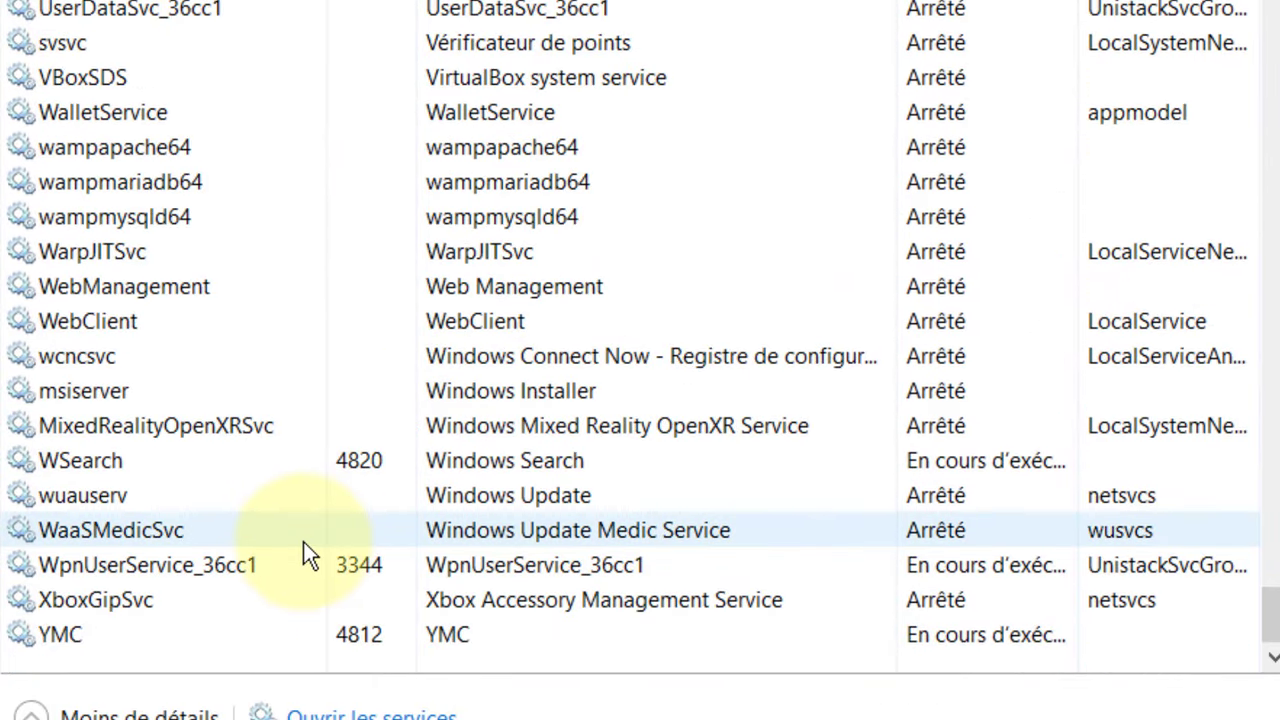
left_click(135, 462)
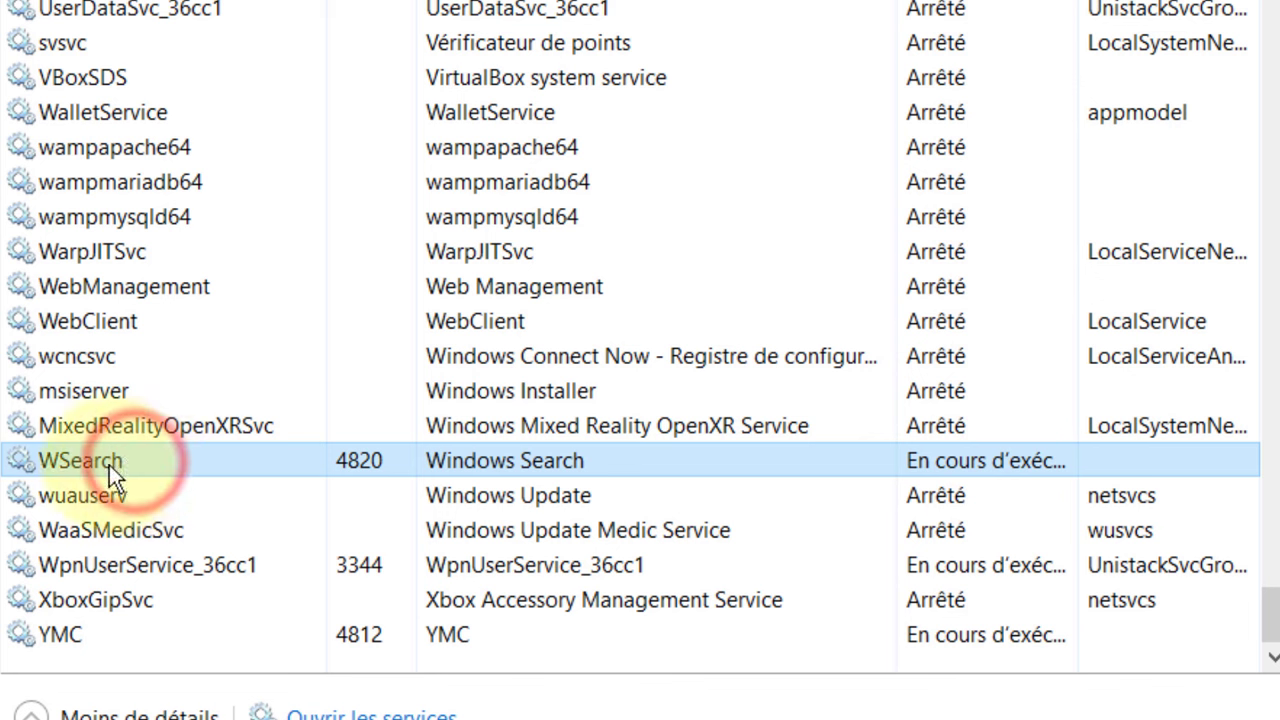
right_click(243, 459)
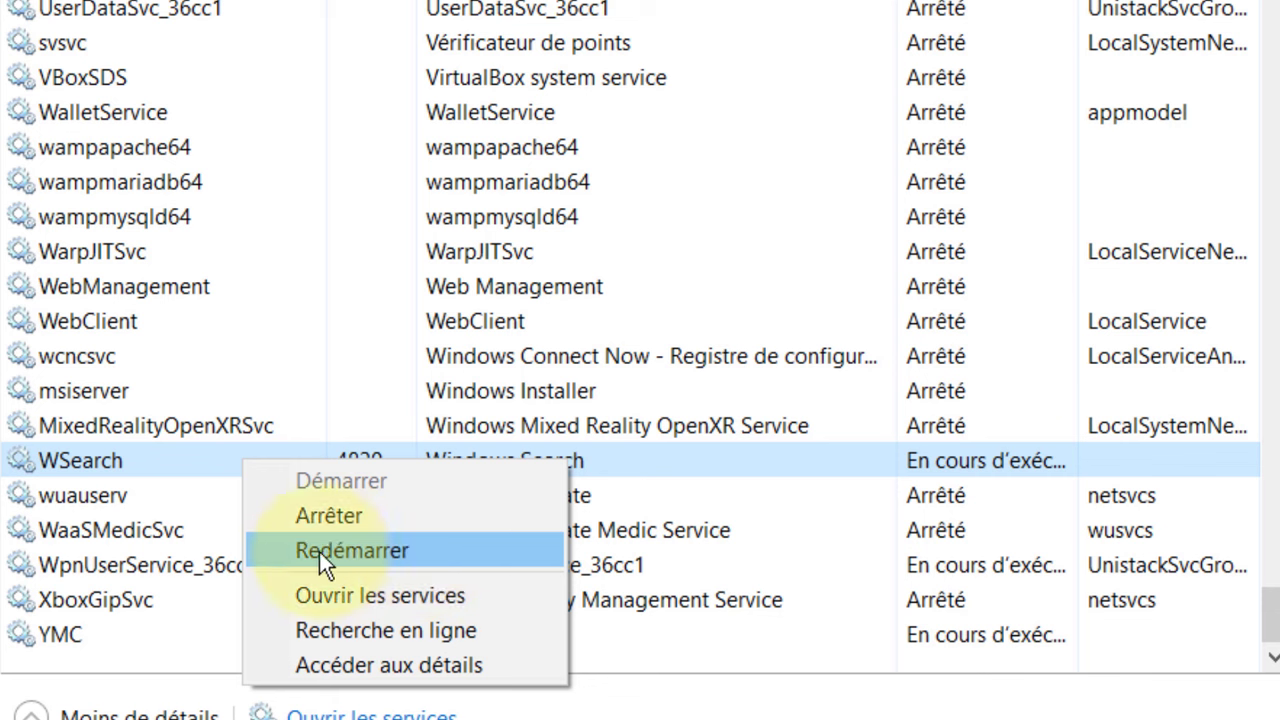
left_click(451, 547)
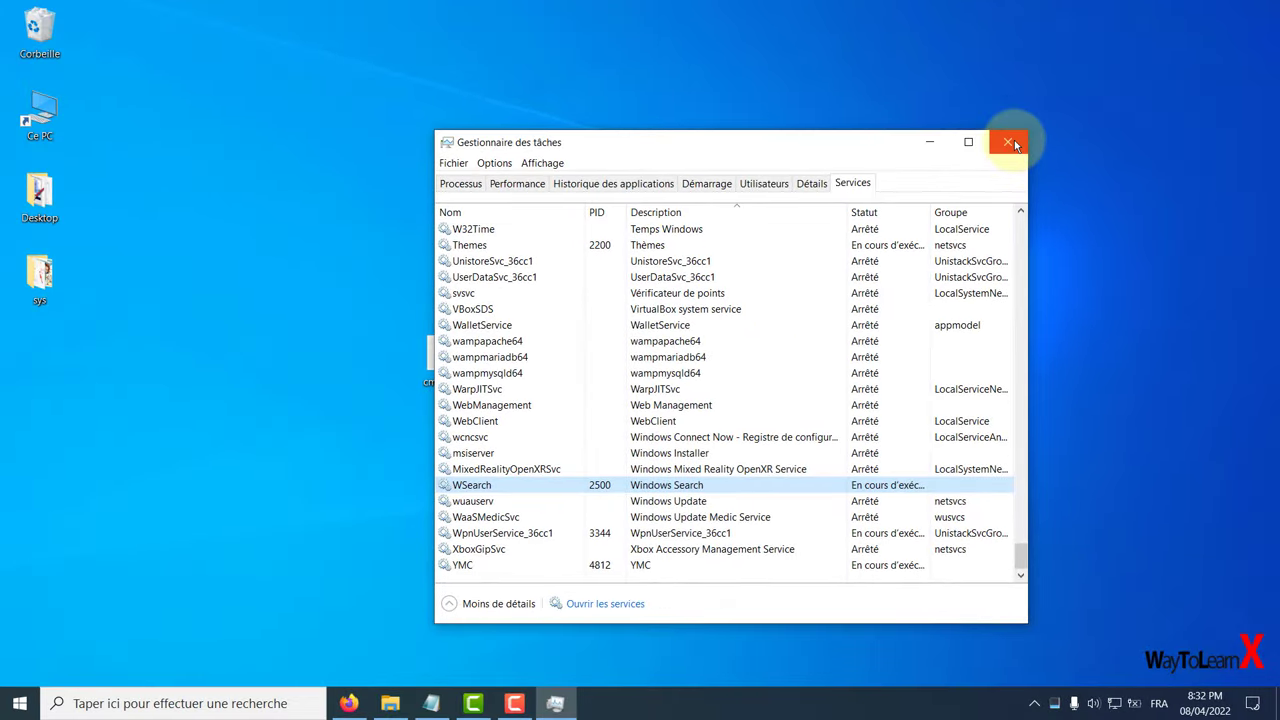
left_click(1045, 75)
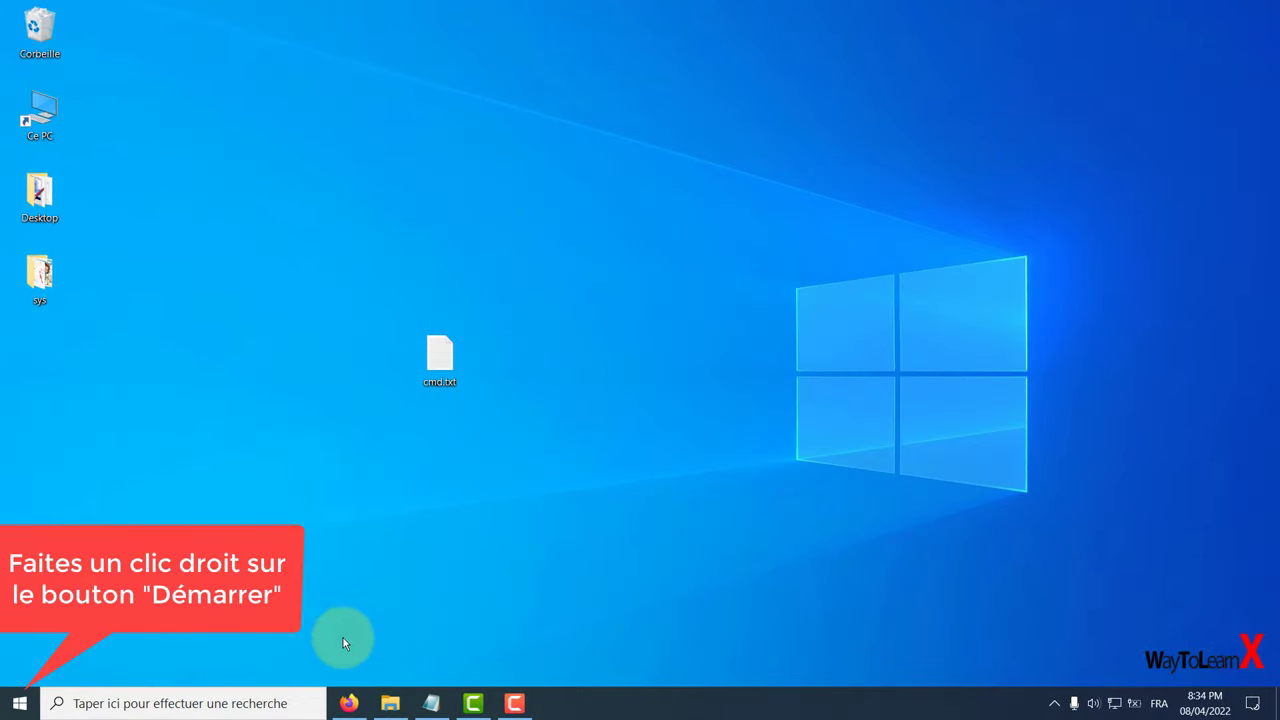
Open the Windows Services console by running services.msc.
right_click(22, 704)
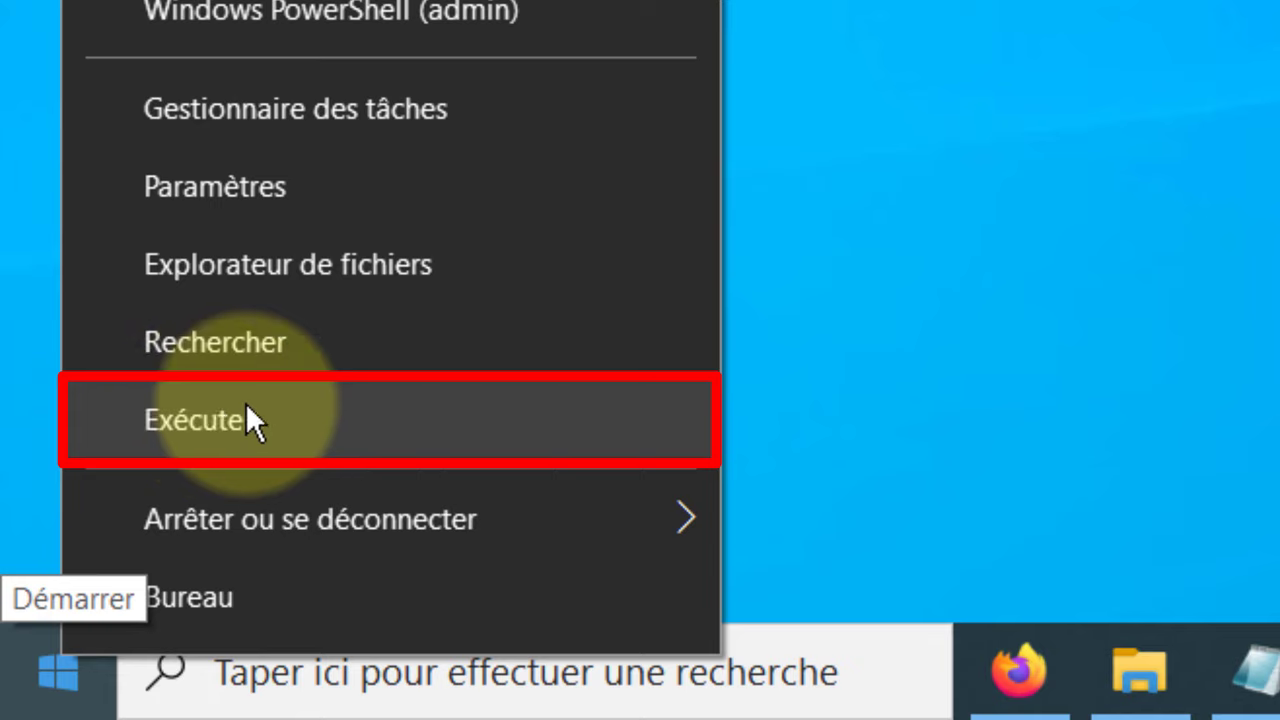
left_click(368, 410)
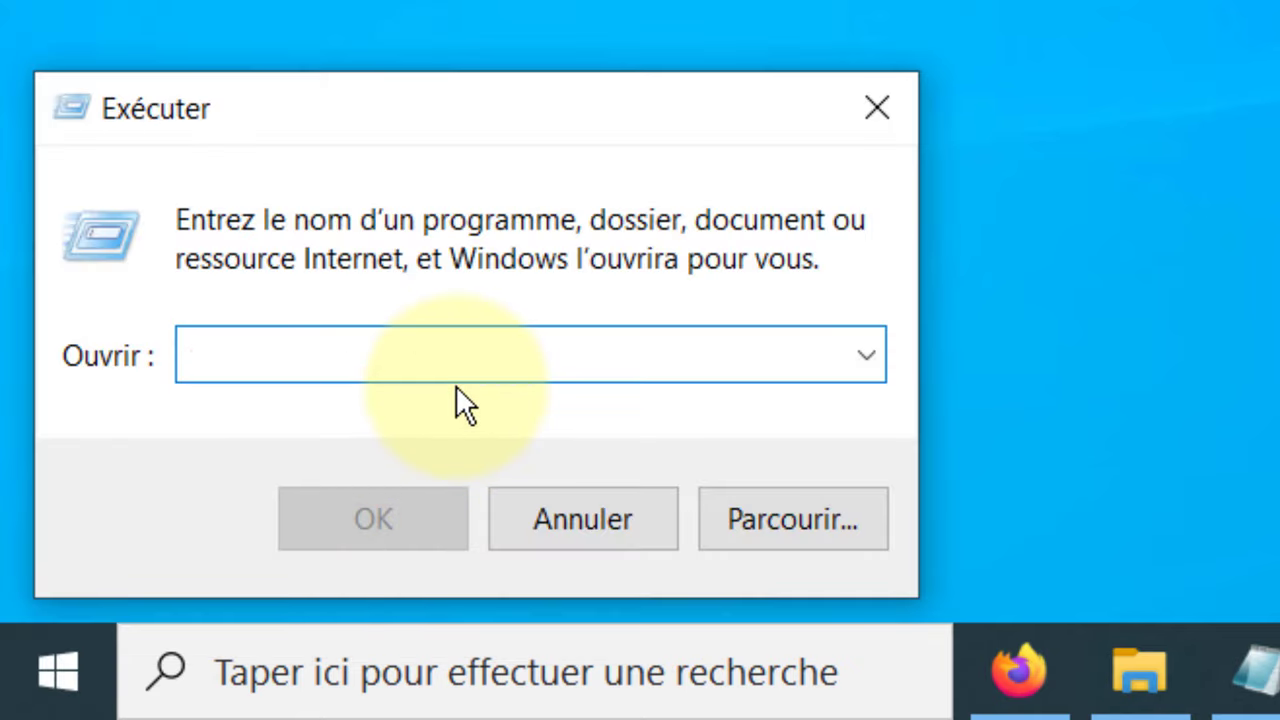
type("services")
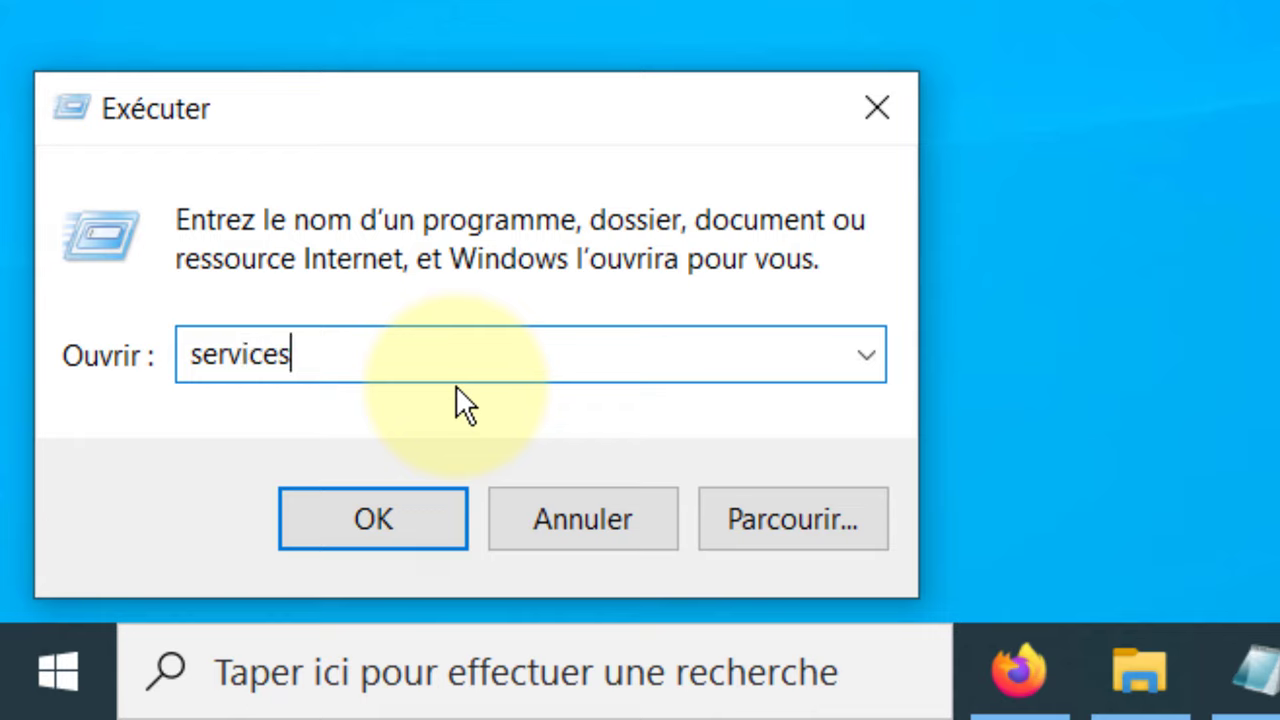
type(".msc")
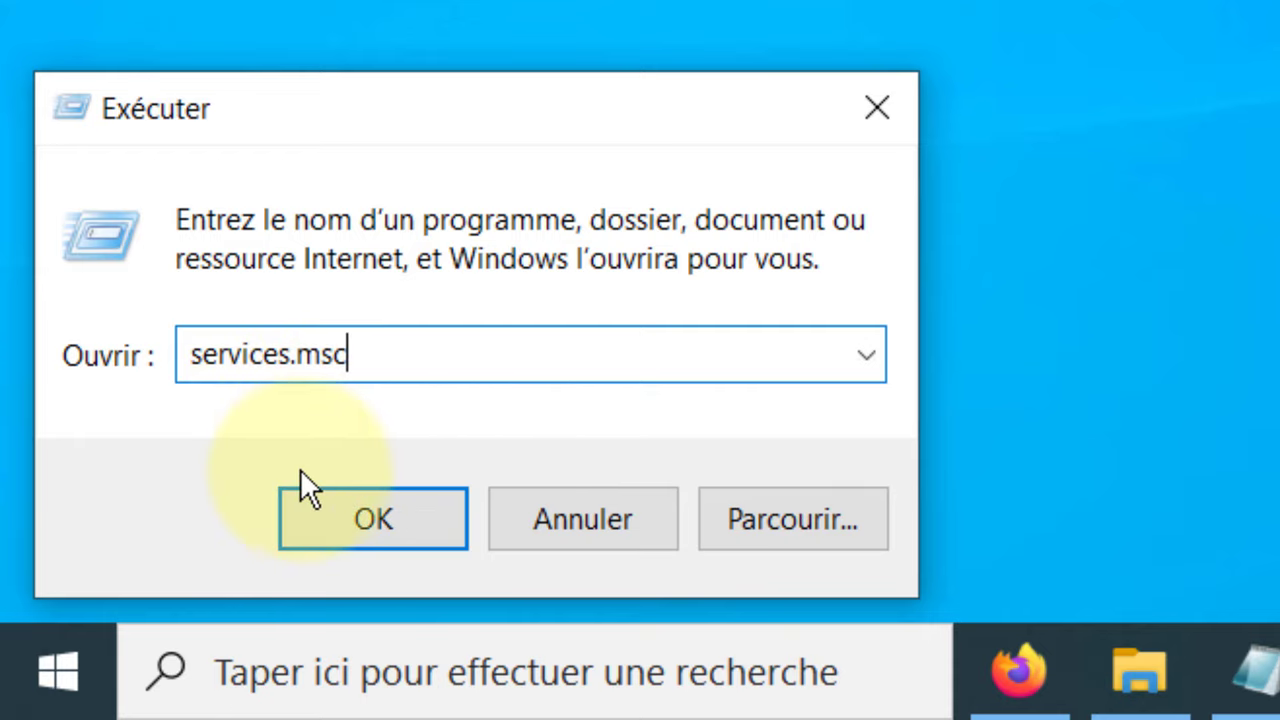
left_click(376, 518)
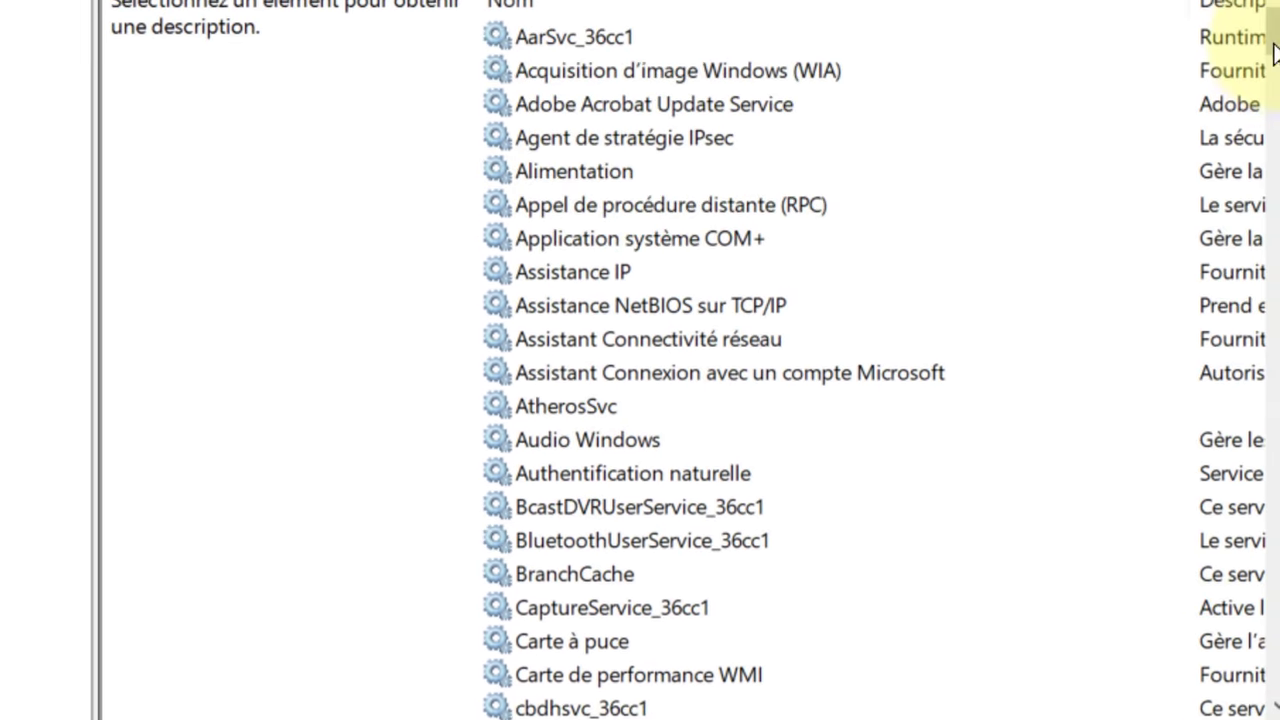
Set the Windows Search service's startup type to Automatique, apply the change and close the Services console.
left_click_drag(1275, 52, 1268, 680)
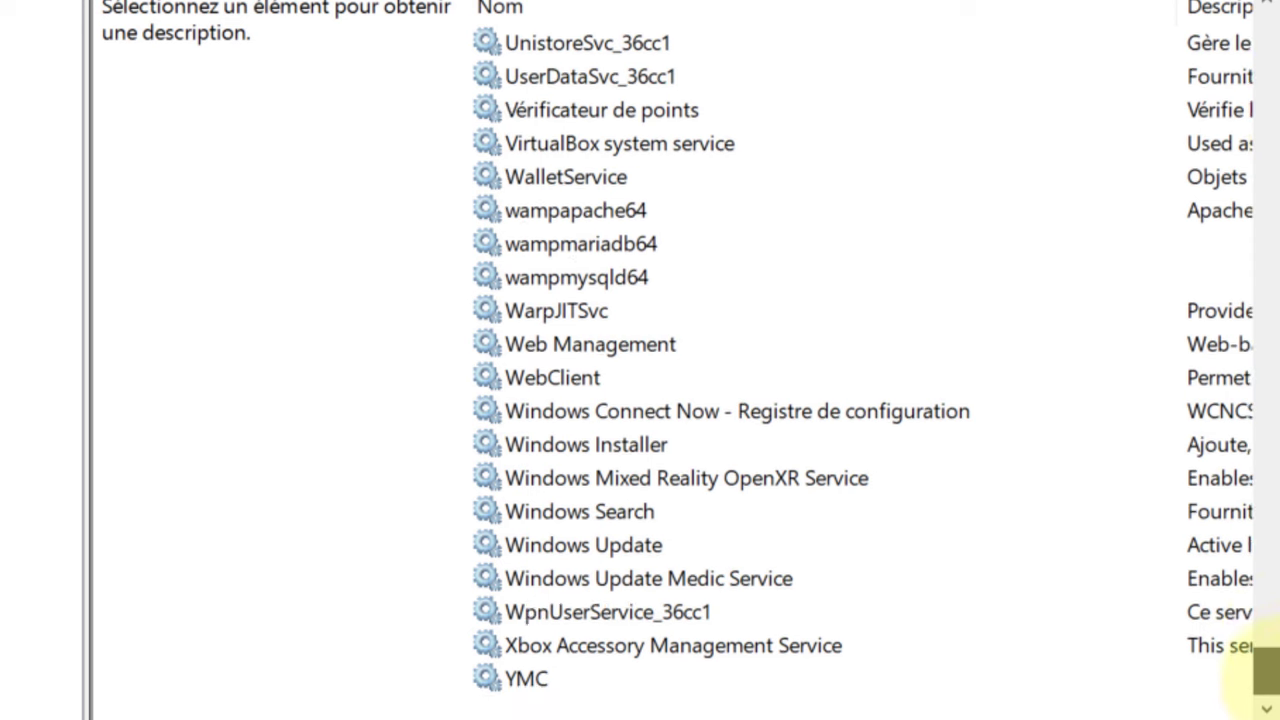
left_click(570, 520)
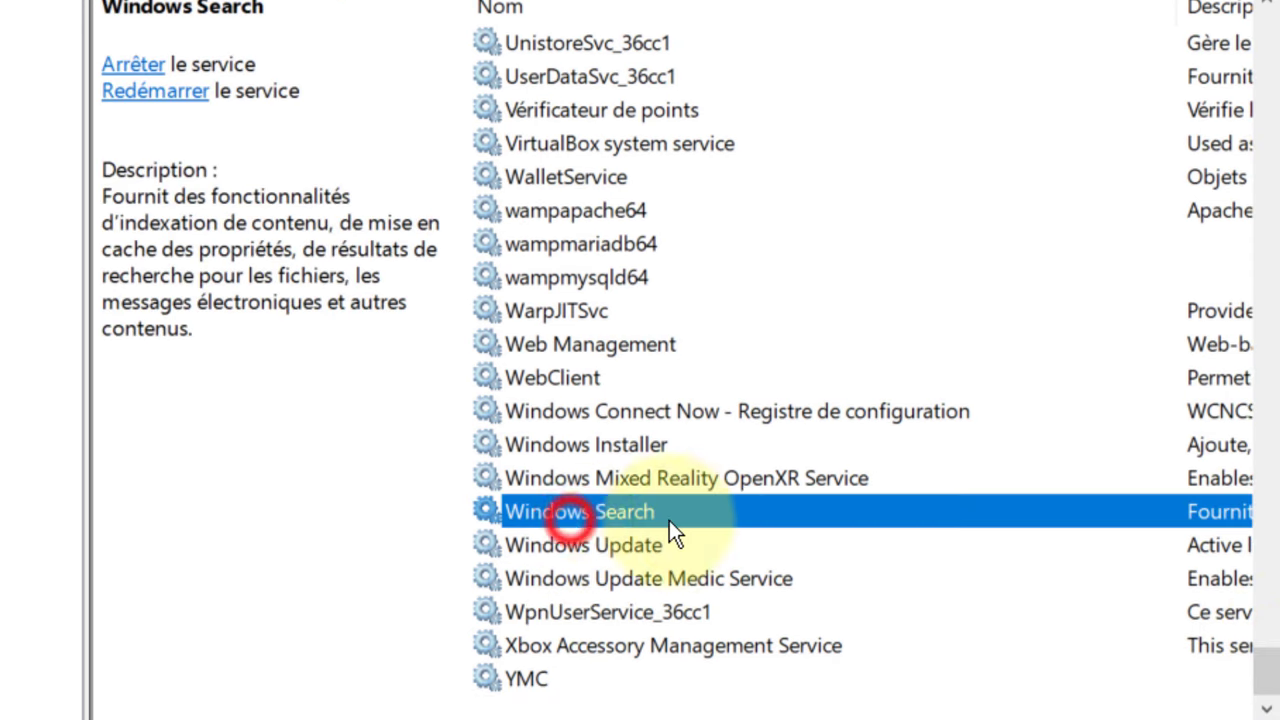
right_click(727, 521)
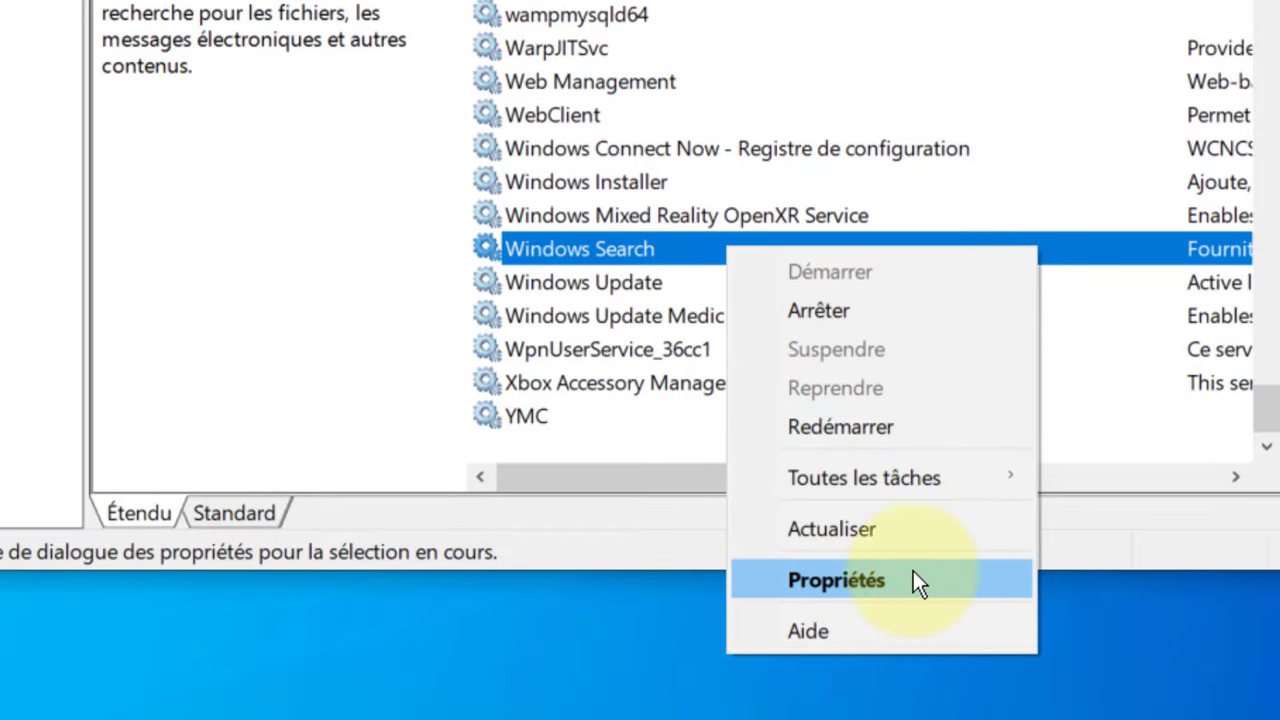
left_click(981, 579)
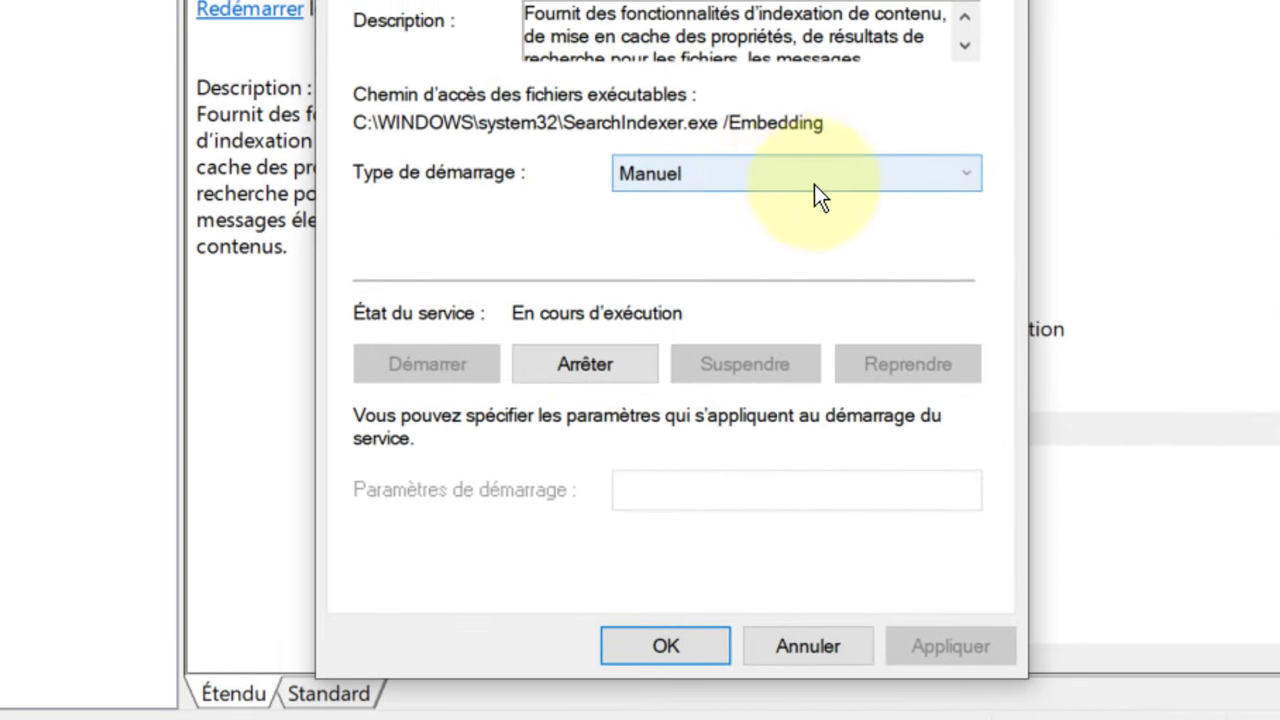
left_click(799, 180)
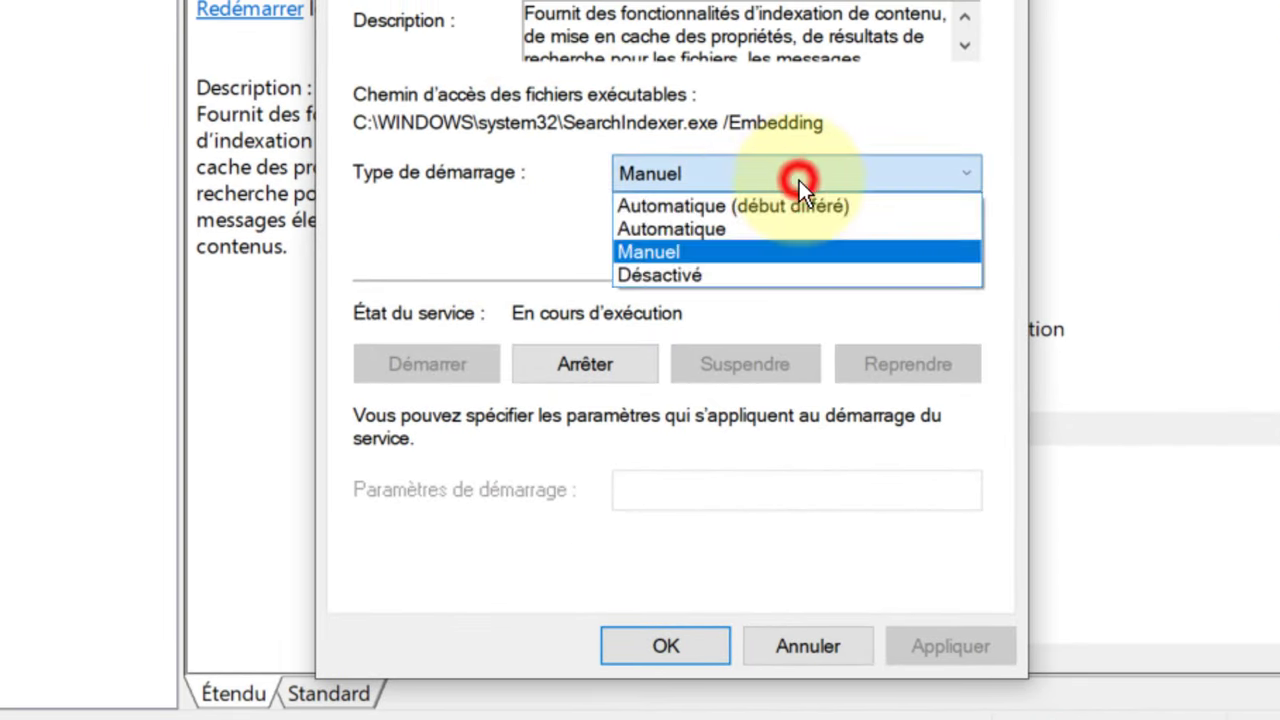
left_click(793, 236)
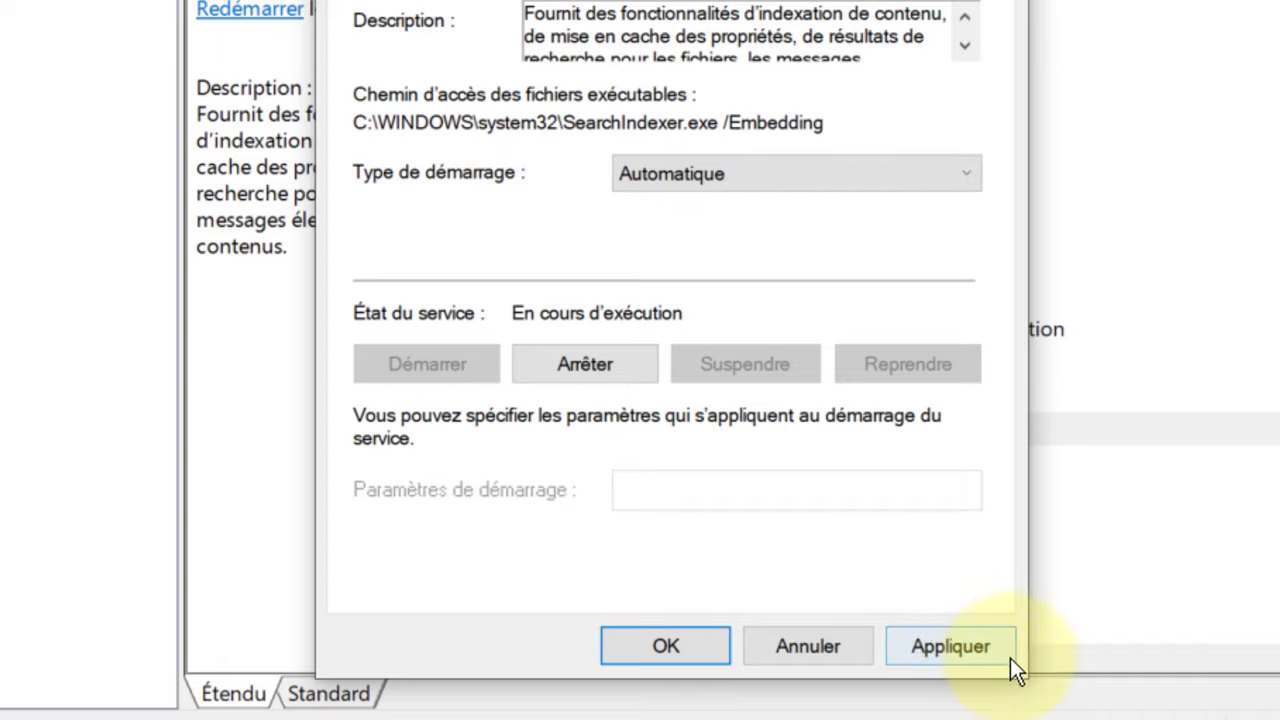
left_click(943, 646)
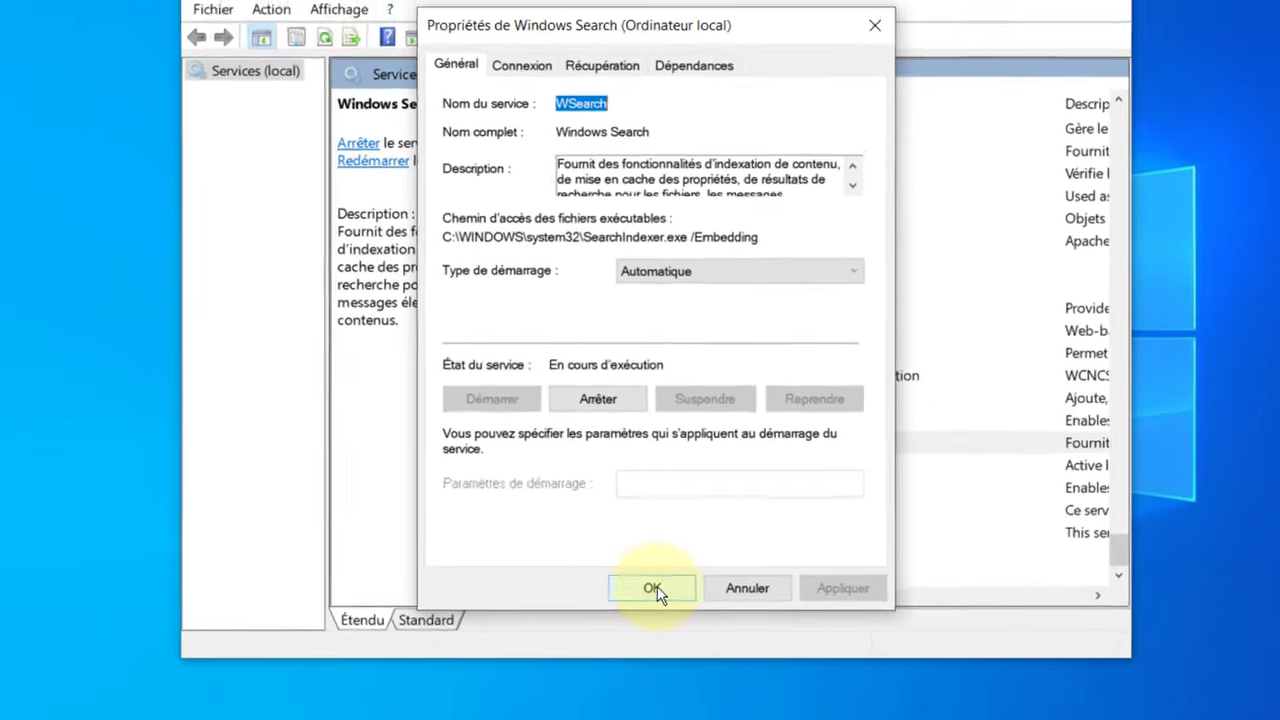
left_click(652, 588)
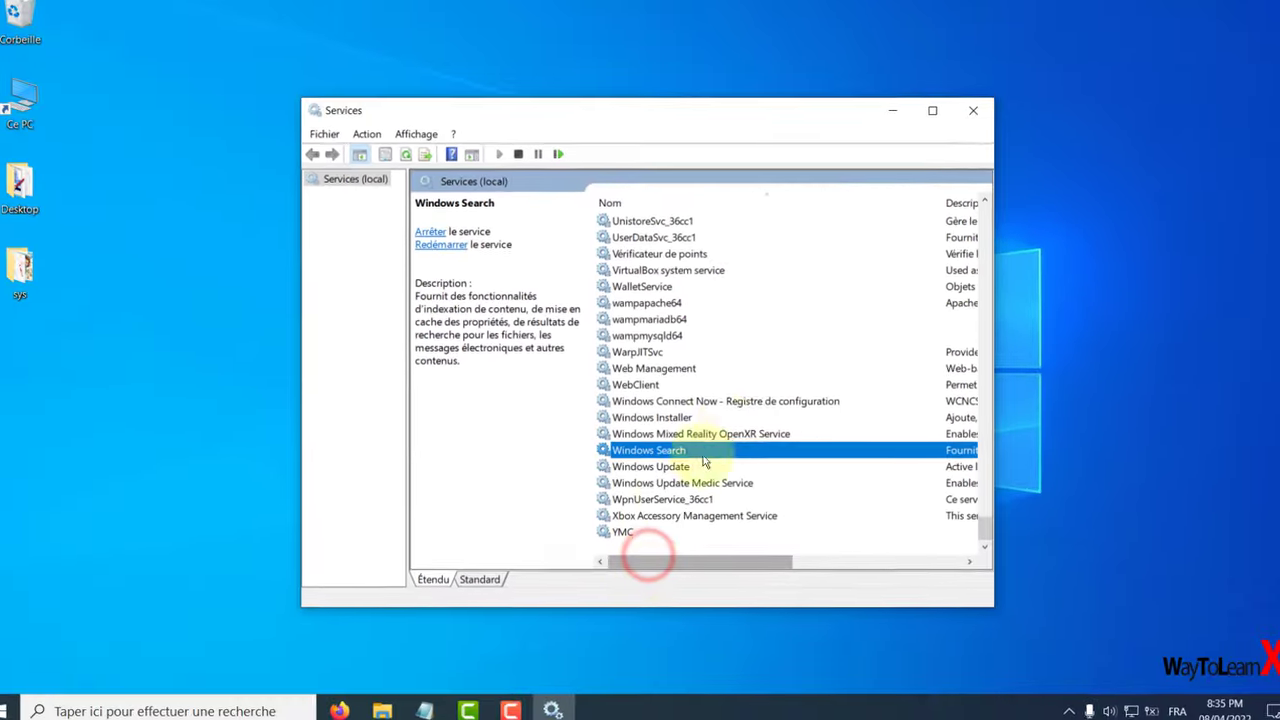
left_click(962, 123)
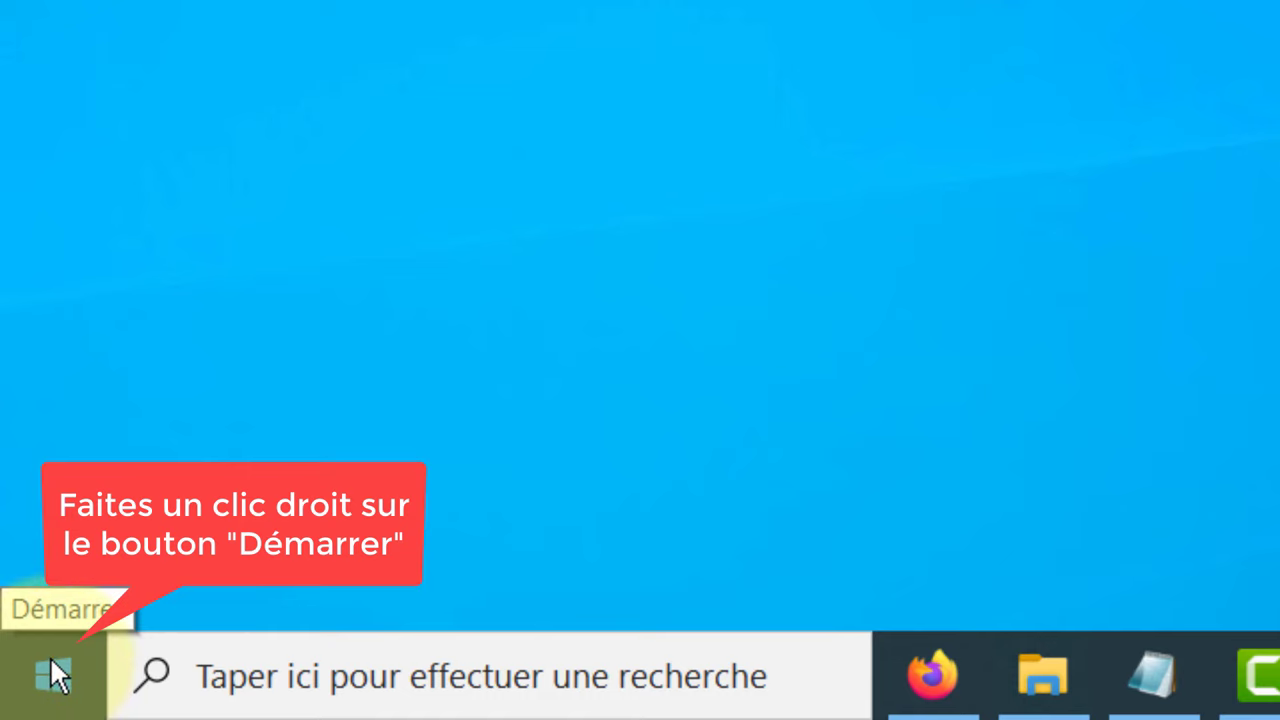
Open Windows PowerShell with administrator rights and minimize its window to reach the desktop.
right_click(50, 658)
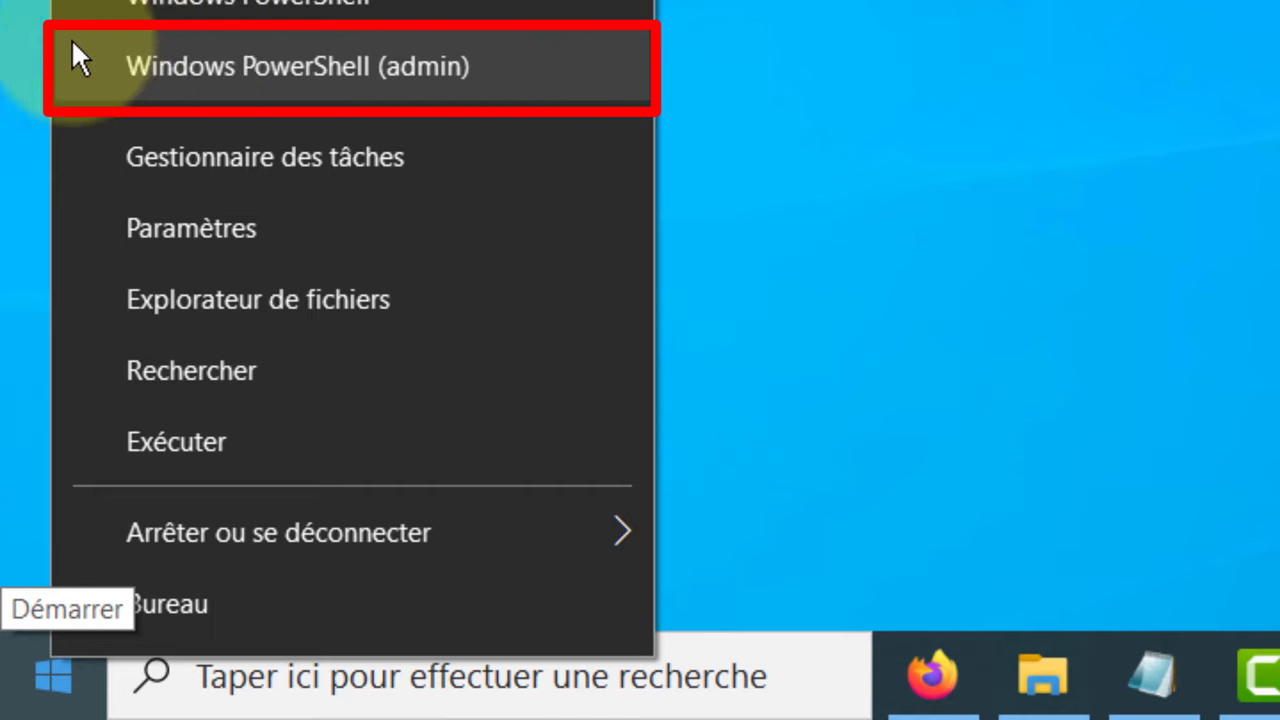
left_click(228, 62)
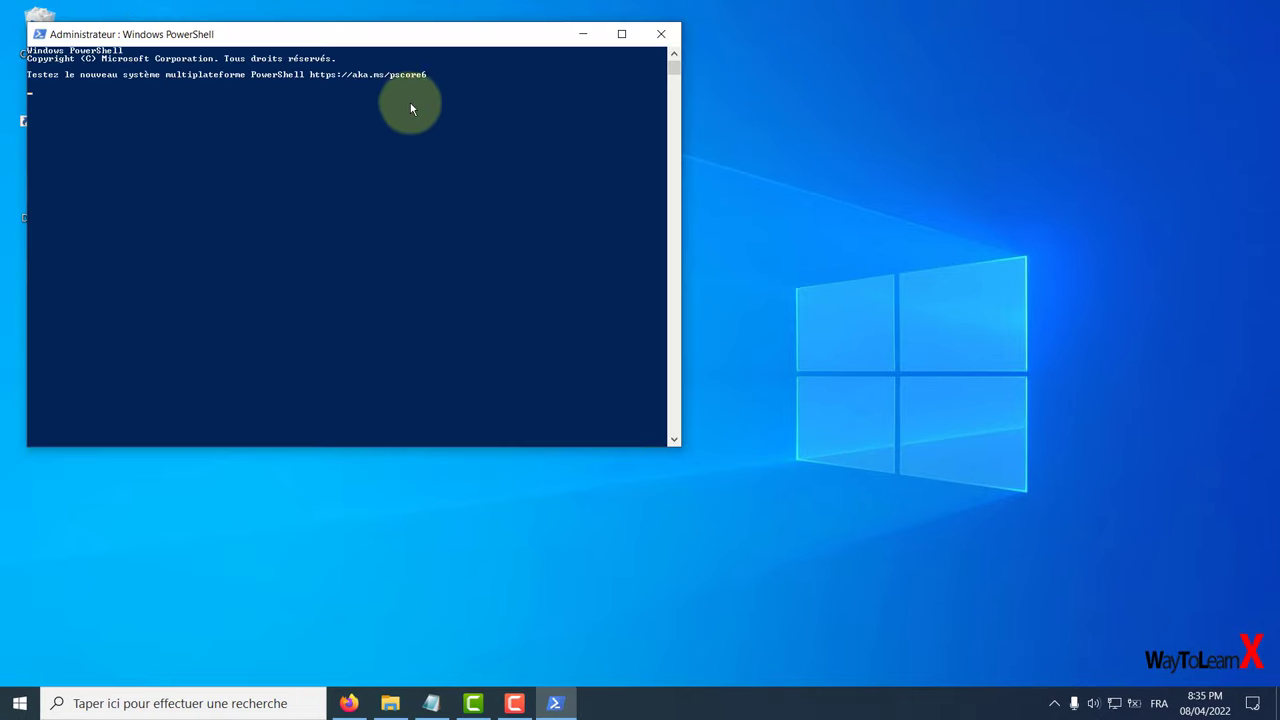
left_click_drag(394, 34, 708, 178)
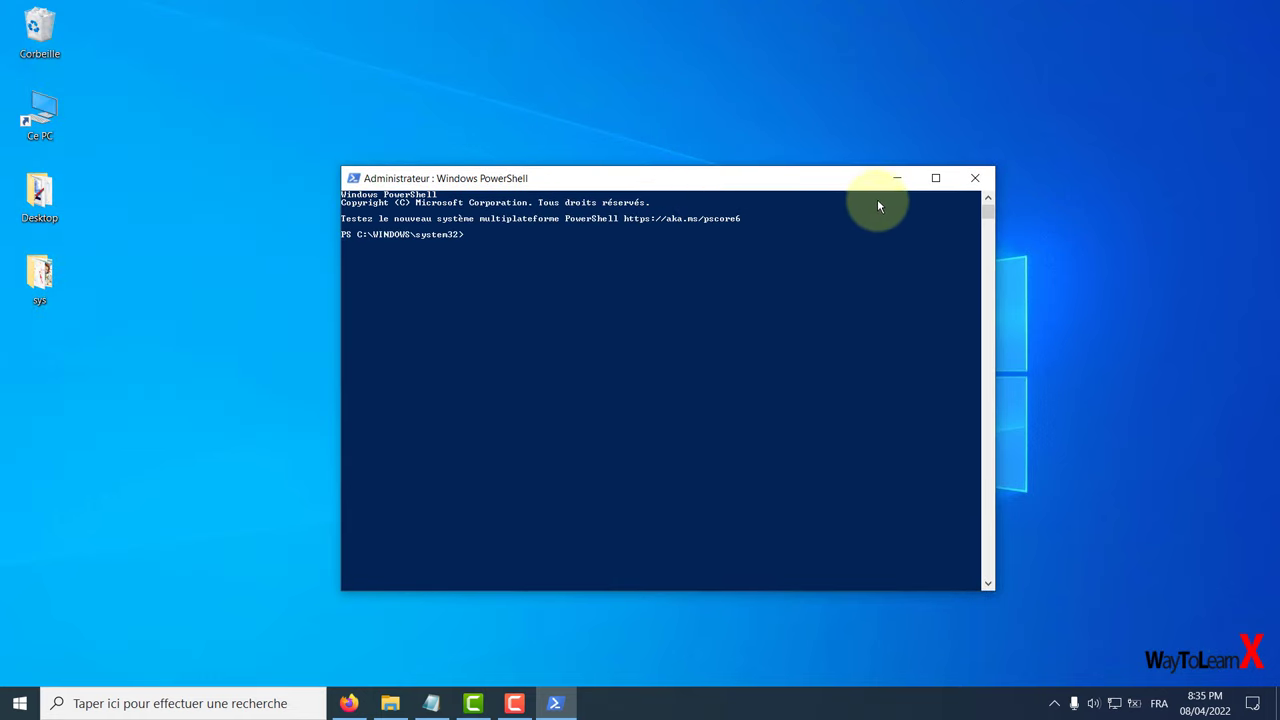
left_click_drag(836, 183, 829, 240)
left_click(891, 234)
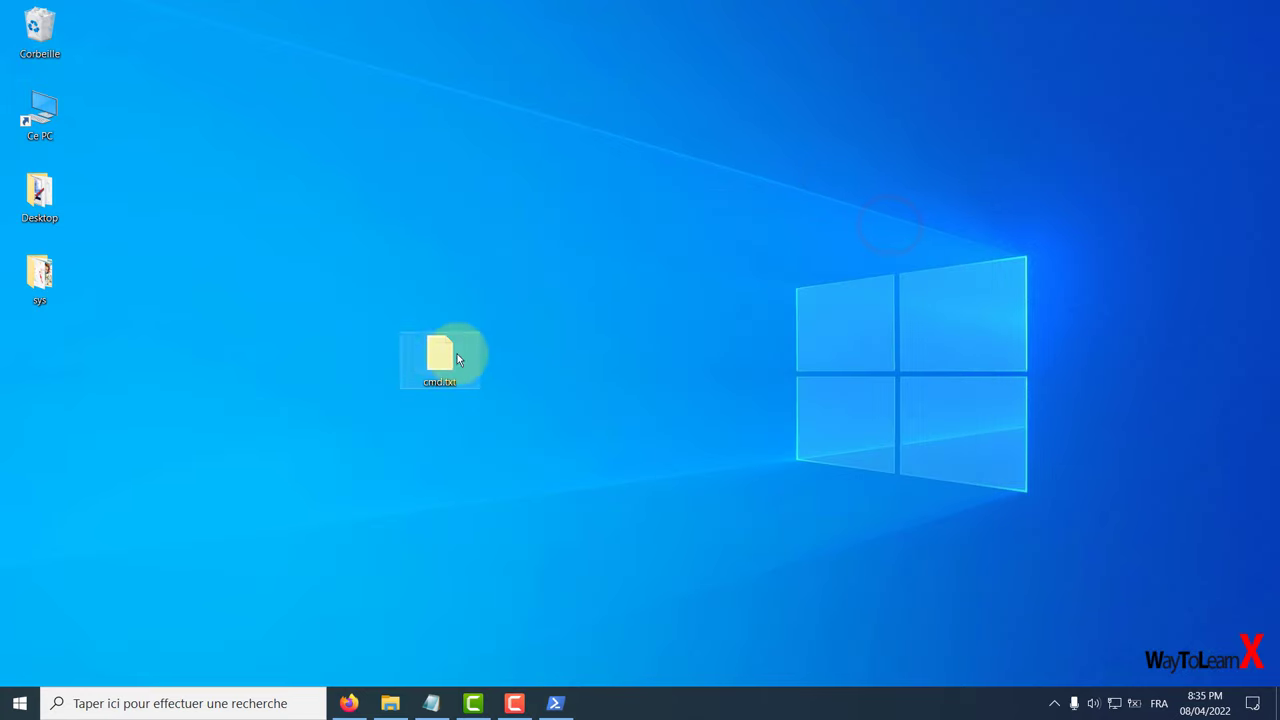
Open cmd.txt from the desktop and copy the command "PowerShell -ExecutionPolicy Unrestricted".
double_click(440, 358)
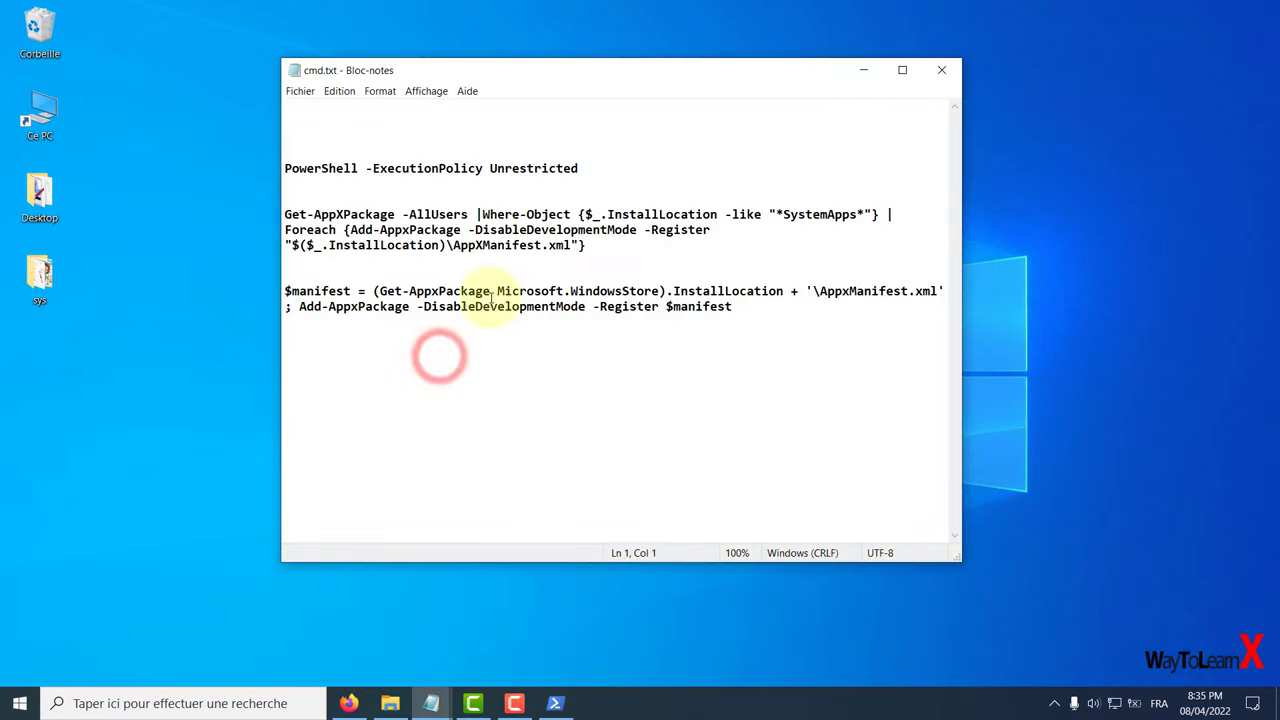
left_click_drag(551, 58, 593, 46)
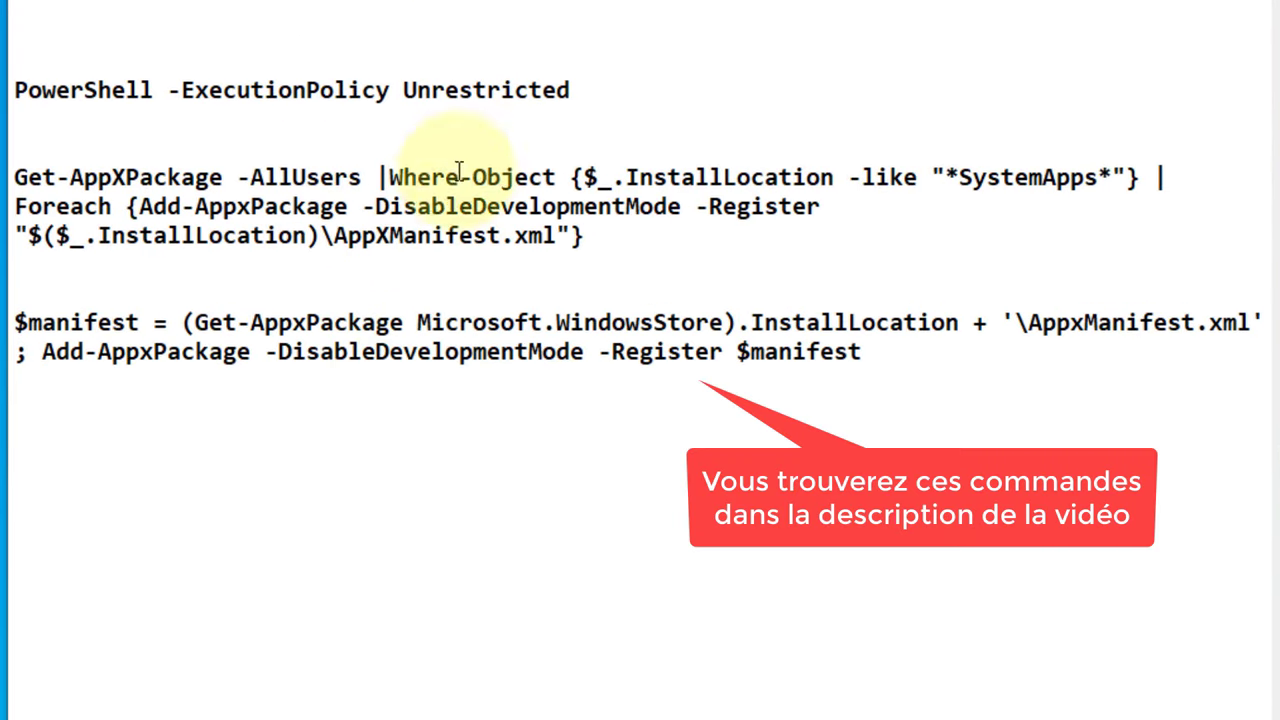
left_click_drag(579, 90, 14, 90)
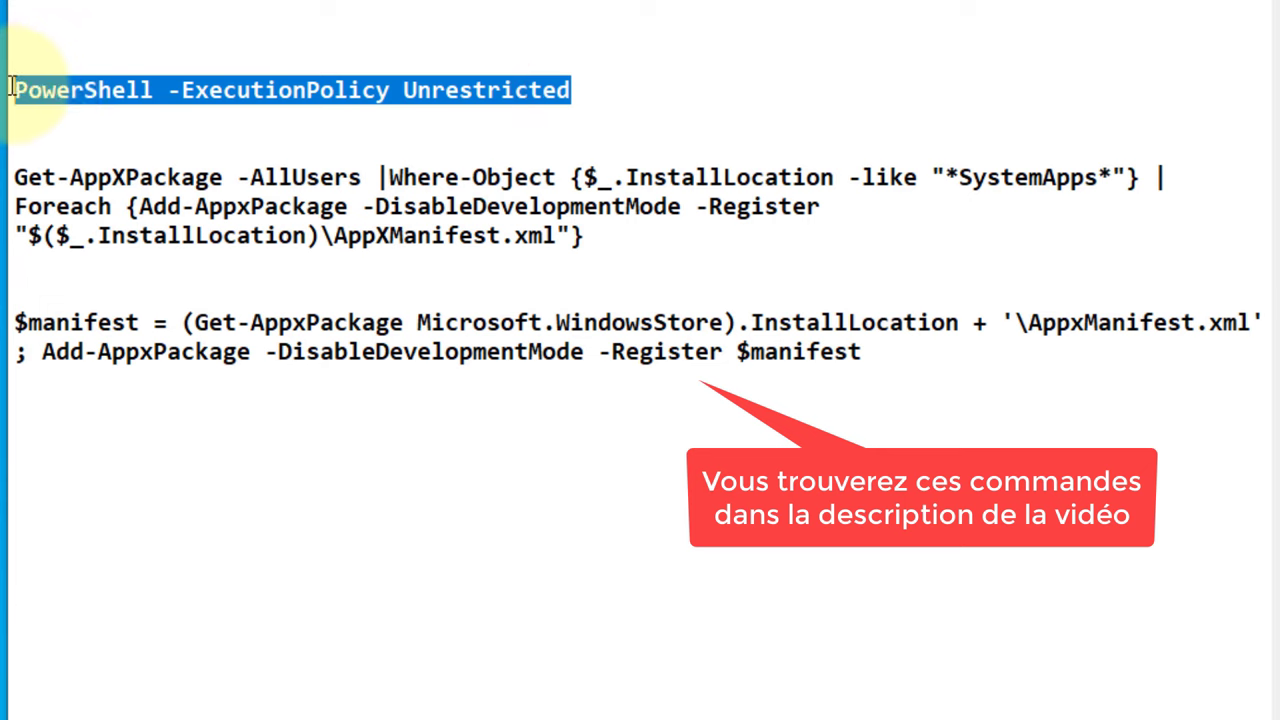
right_click(273, 80)
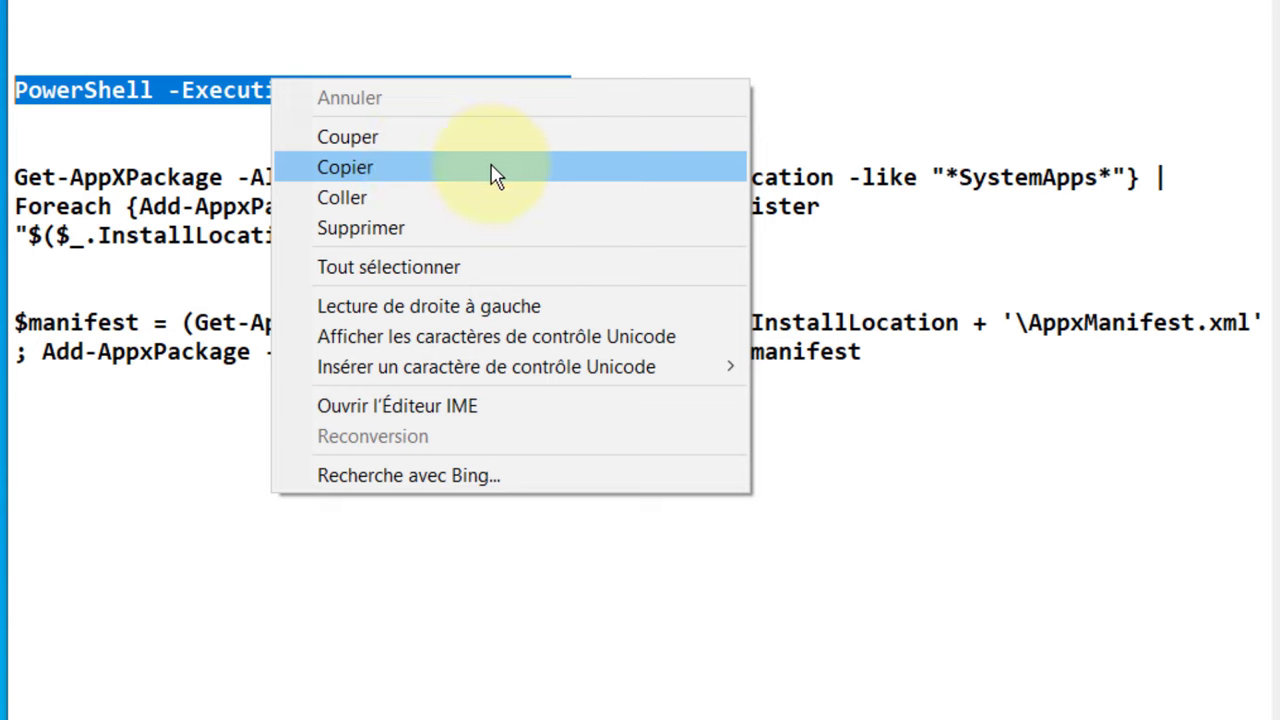
left_click(429, 167)
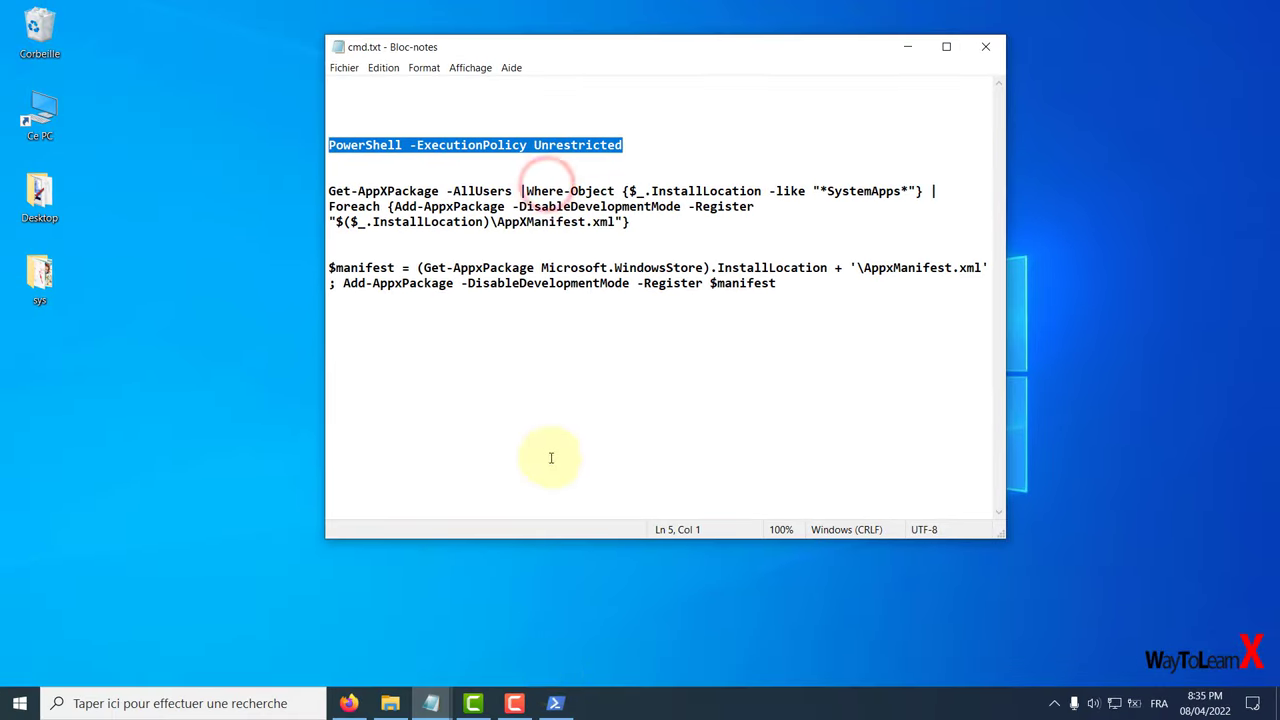
Switch to the administrator PowerShell window, paste the copied "PowerShell -ExecutionPolicy Unrestricted" command and run it.
left_click(556, 704)
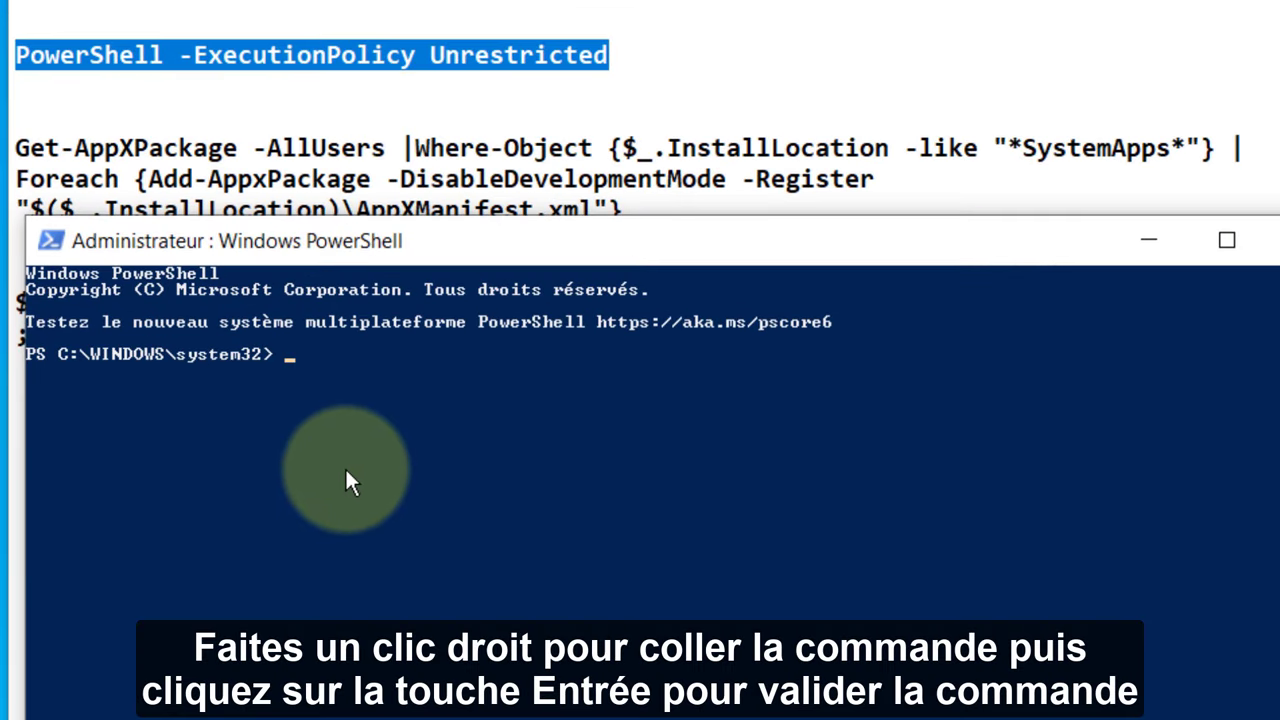
right_click(347, 478)
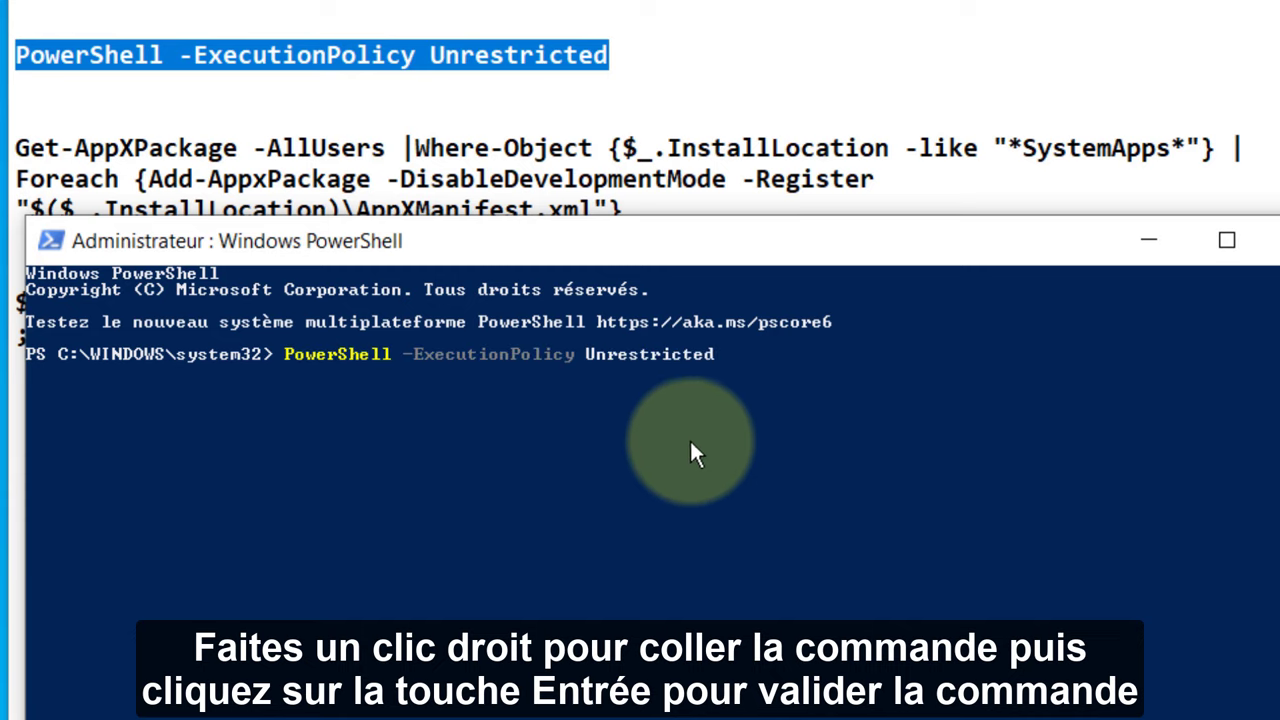
key("Return")
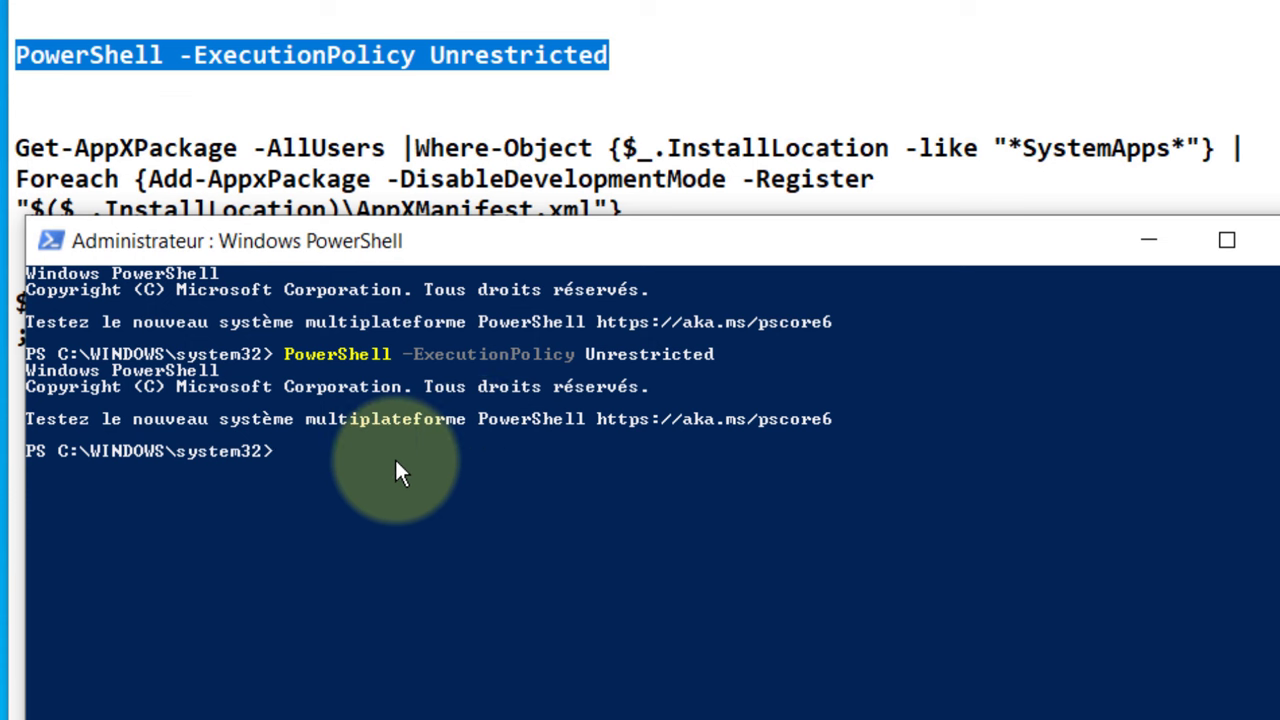
Copy the Get-AppXPackage -AllUsers command that re-registers the *SystemApps* packages from cmd.txt and run it in the administrator PowerShell window.
left_click(512, 118)
left_click_drag(625, 209, 14, 148)
right_click(268, 180)
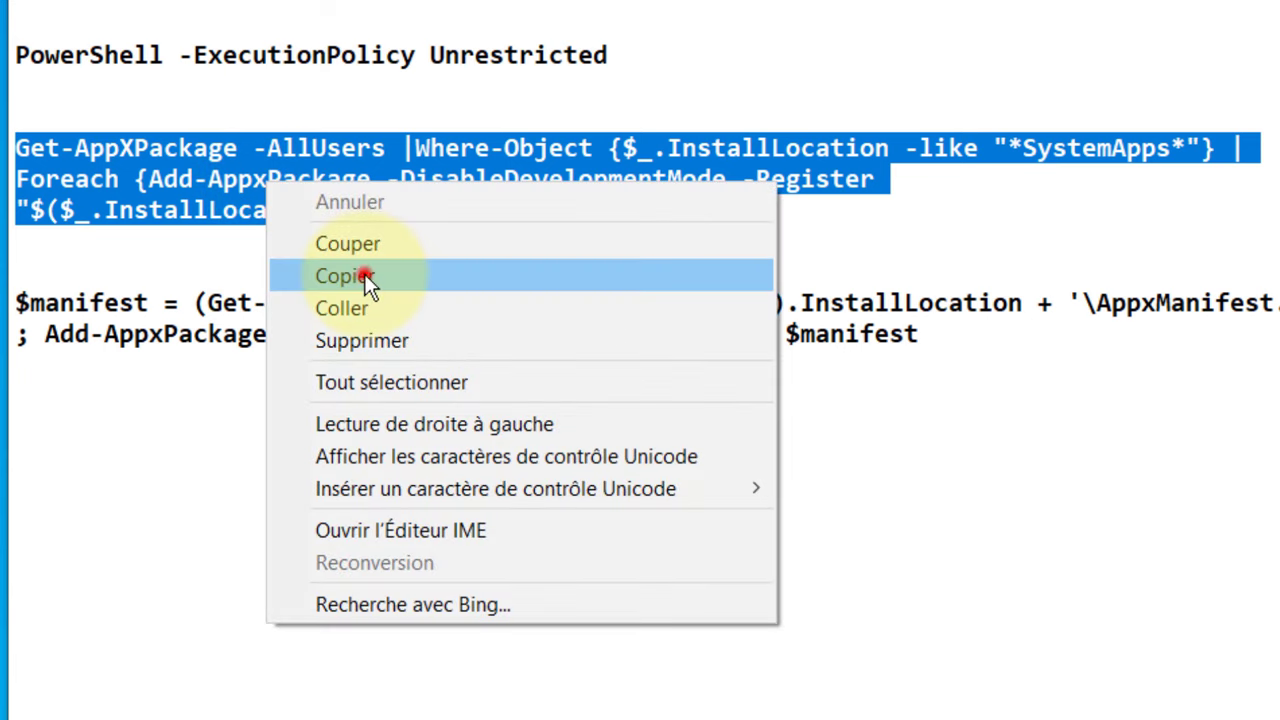
left_click(366, 275)
key("alt+Tab")
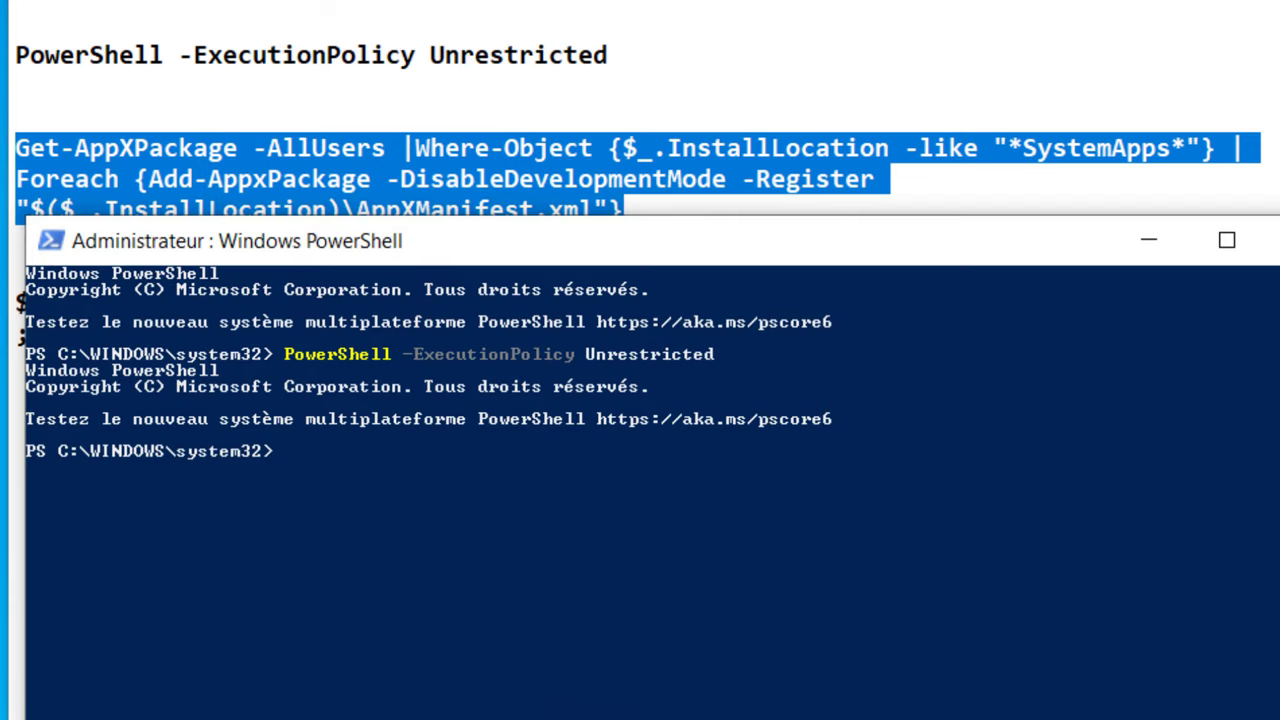
right_click(443, 590)
key("Return")
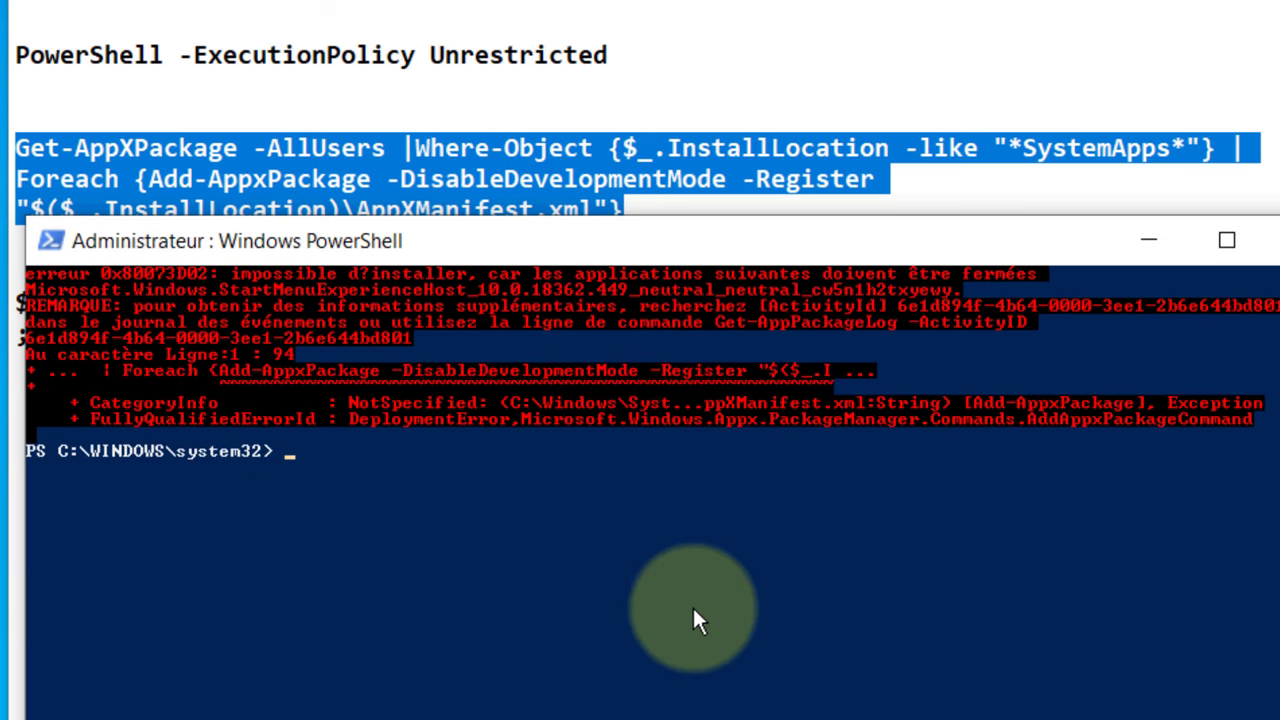
Copy the $manifest command for Microsoft.WindowsStore, including its Add-AppxPackage -Register part, from cmd.txt and run it in the administrator PowerShell window.
left_click(634, 98)
left_click_drag(920, 337, 12, 300)
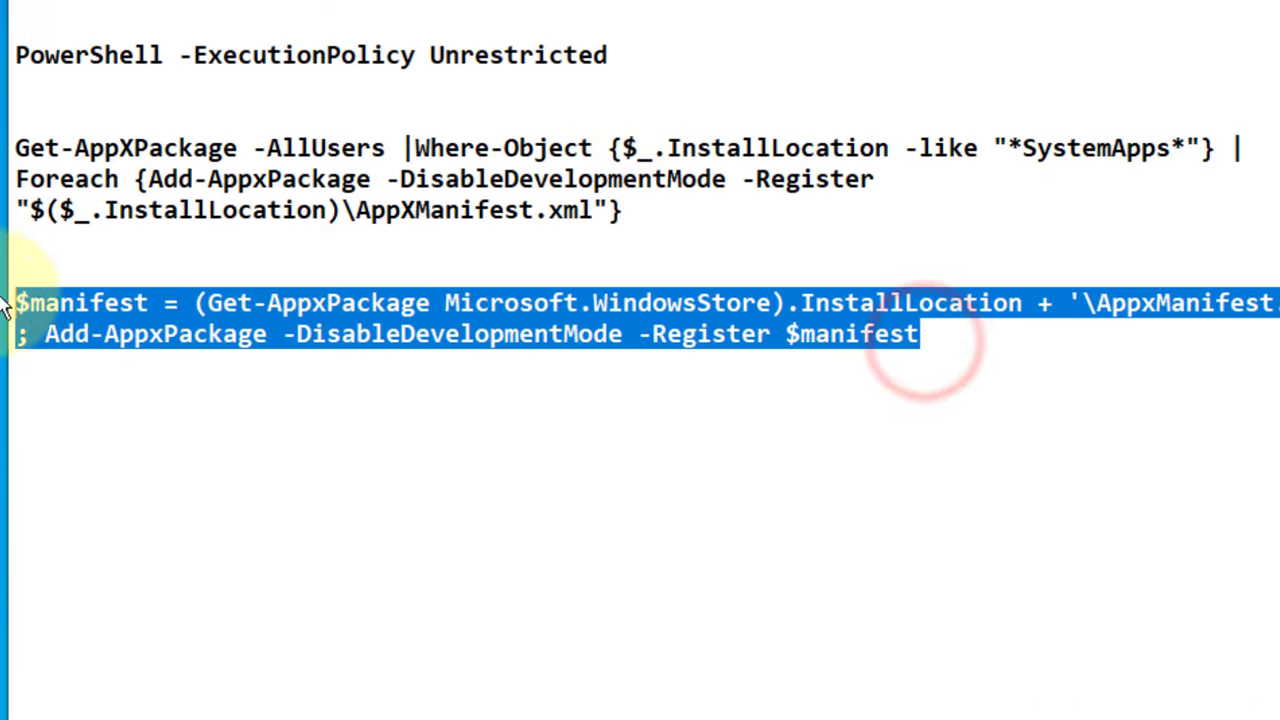
right_click(377, 325)
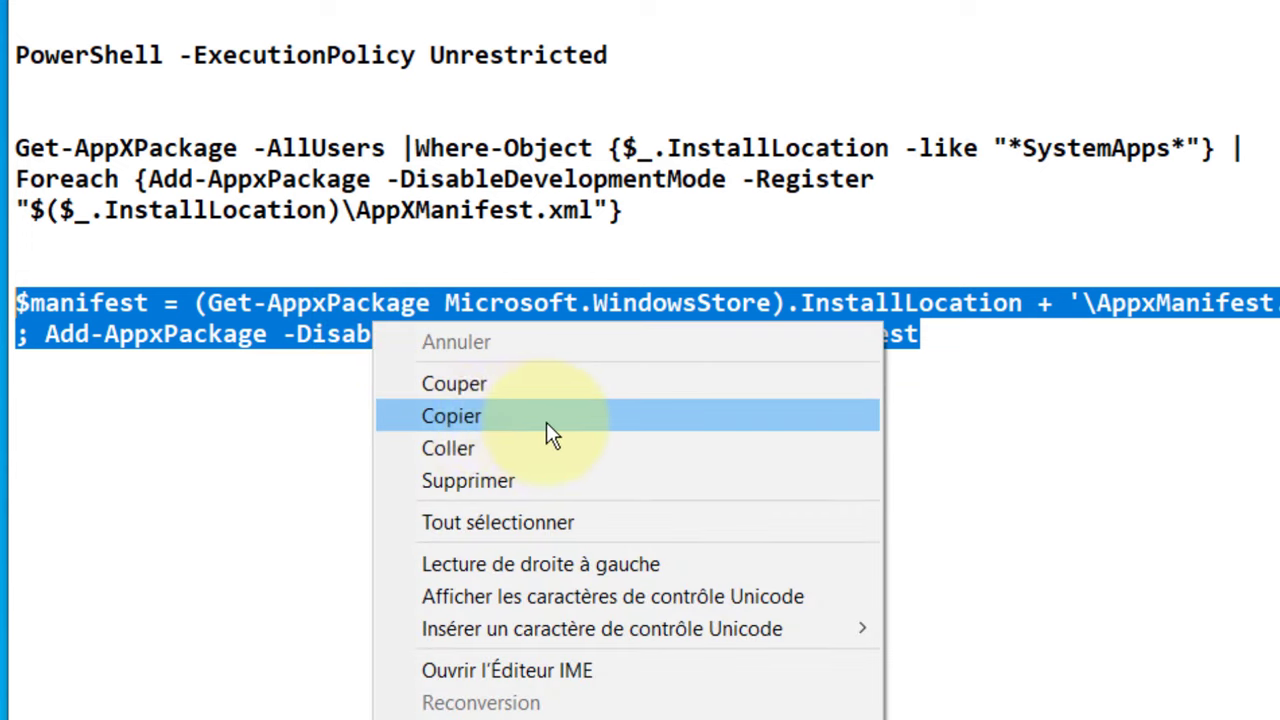
key("alt+Tab")
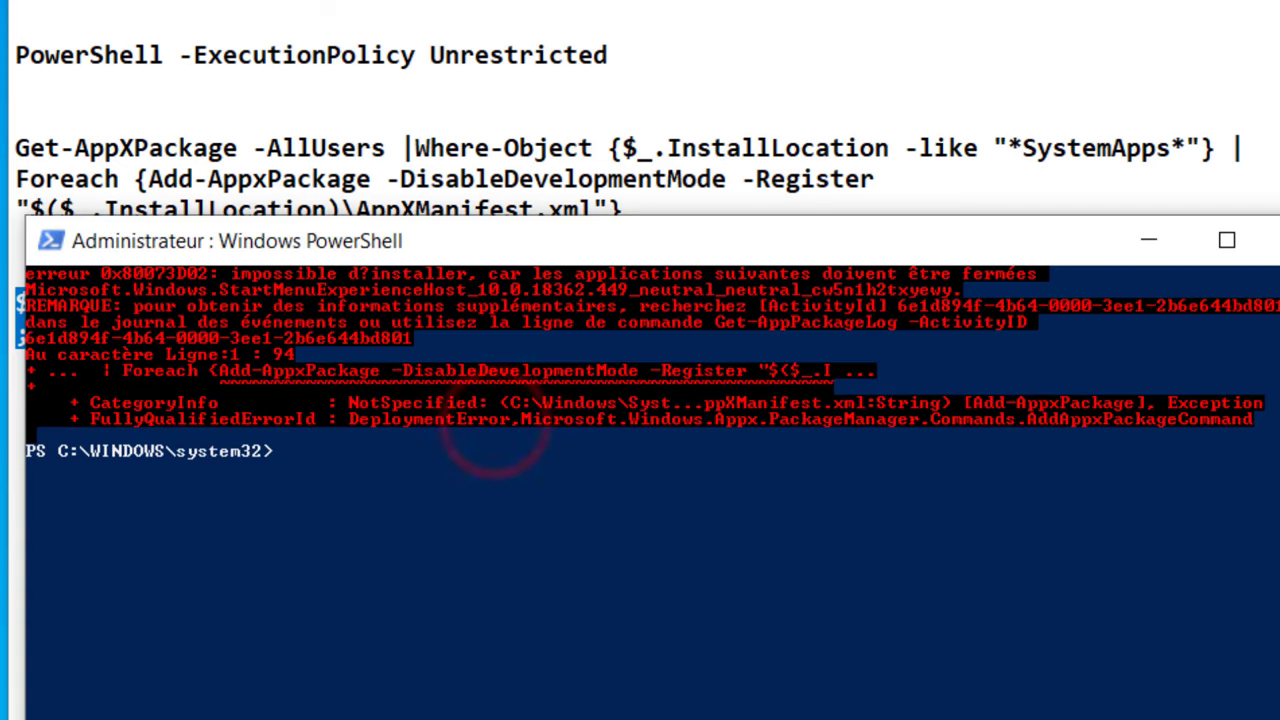
right_click(429, 559)
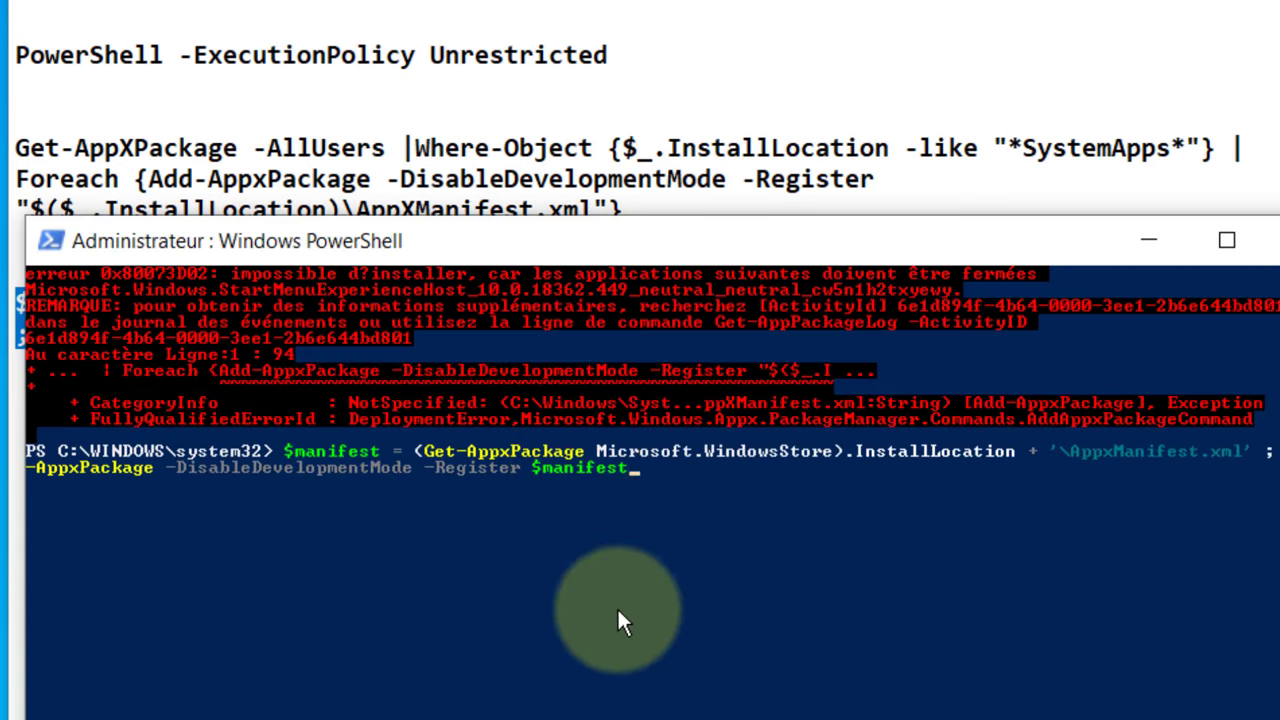
key("Return")
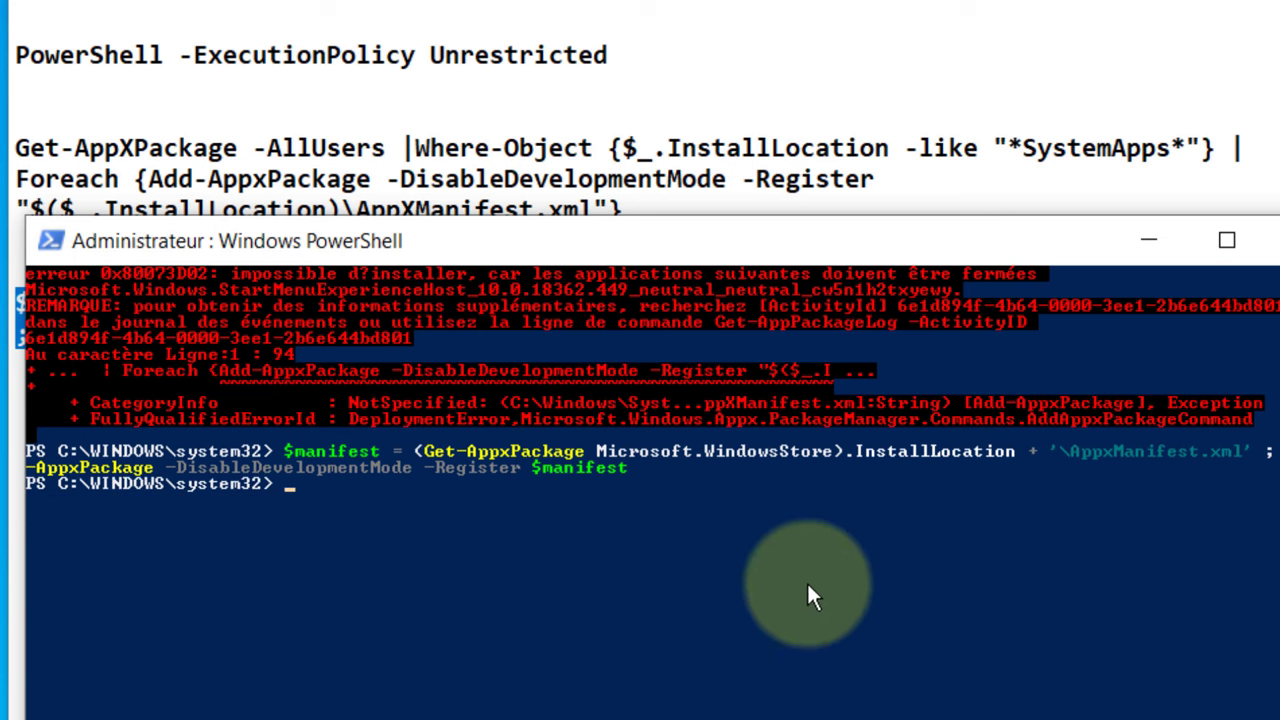
Close the administrator PowerShell window and cmd.txt to return to the desktop.
left_click(1276, 240)
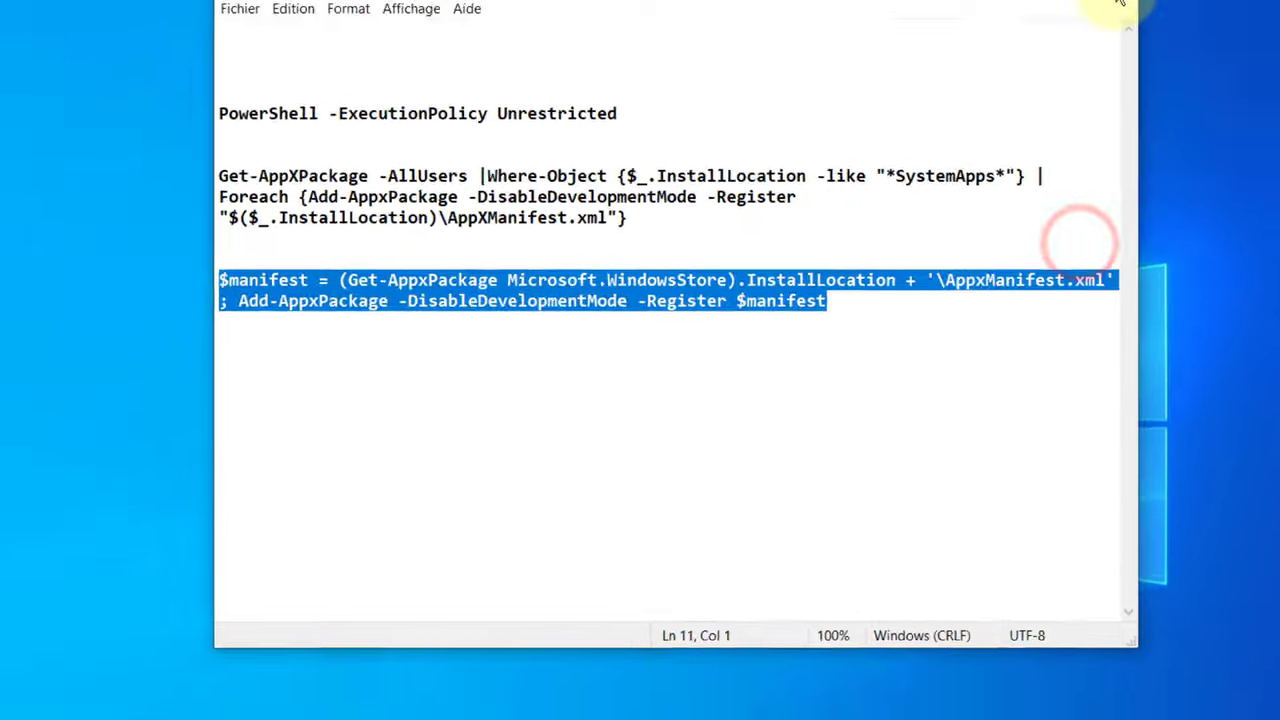
left_click(990, 47)
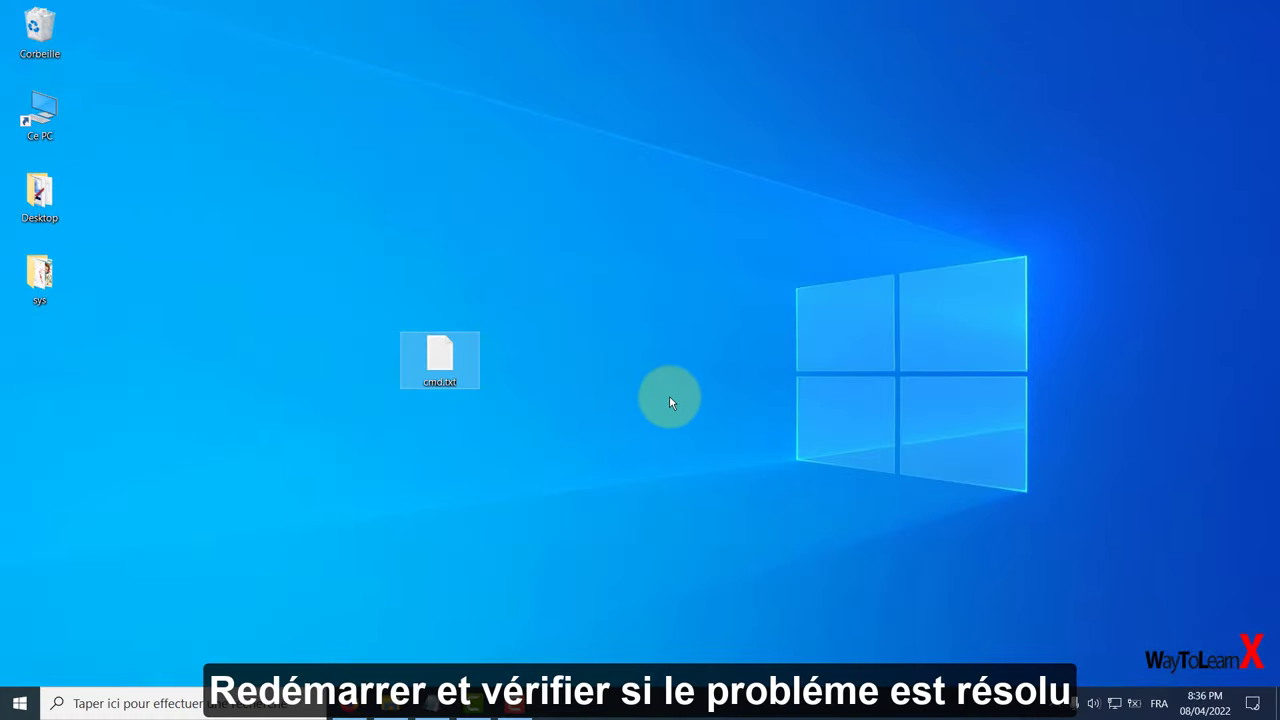
left_click(19, 703)
left_click(20, 670)
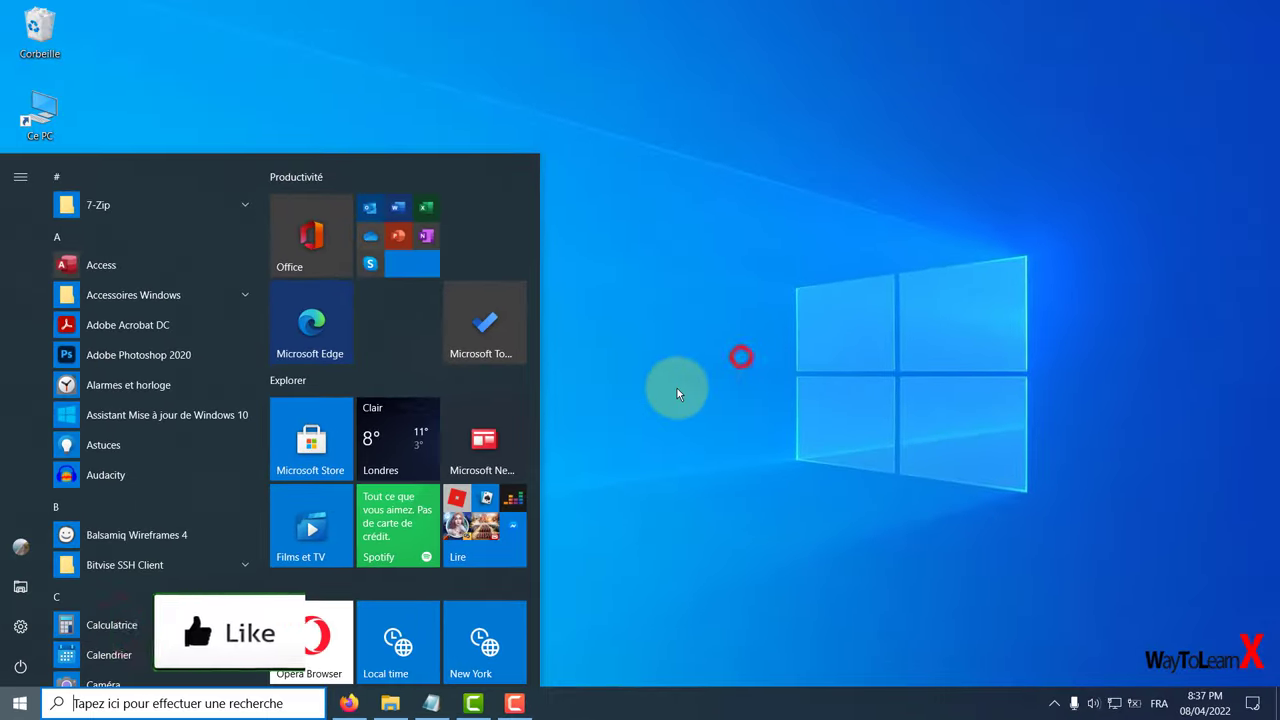
left_click(754, 351)
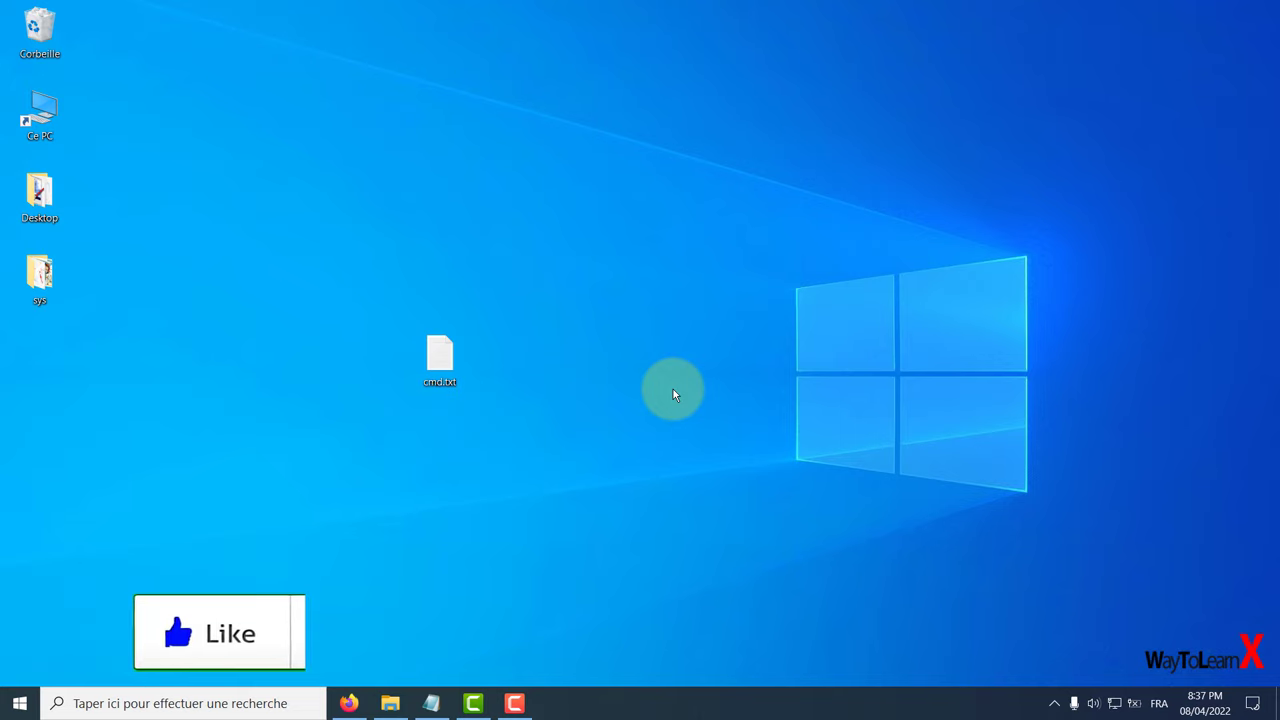